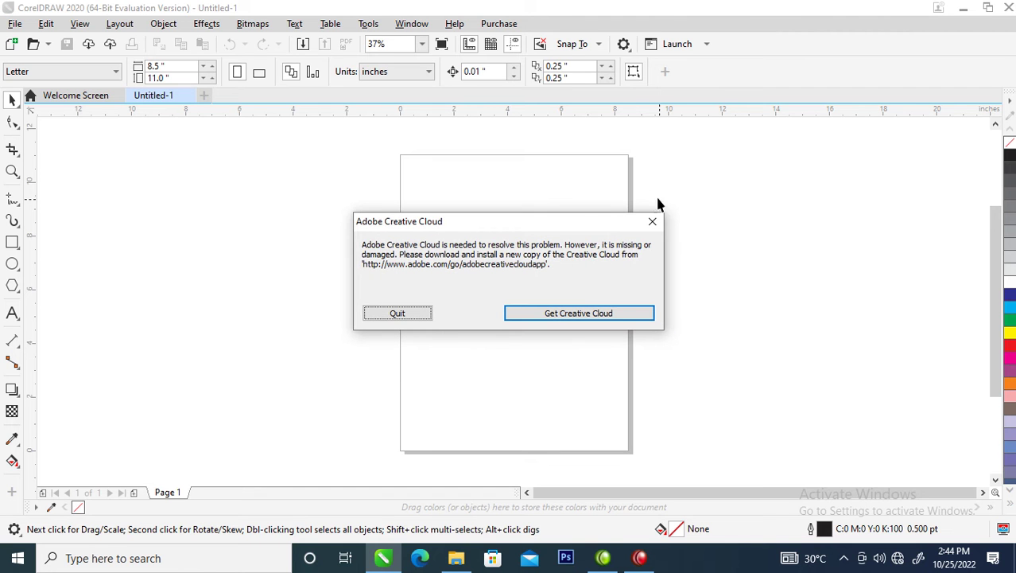
- Close the Adobe Creative Cloud warning to reveal the blank 8.5 × 11 in Untitled-1 page
{"action": "left_click", "coordinate": [652, 223]}
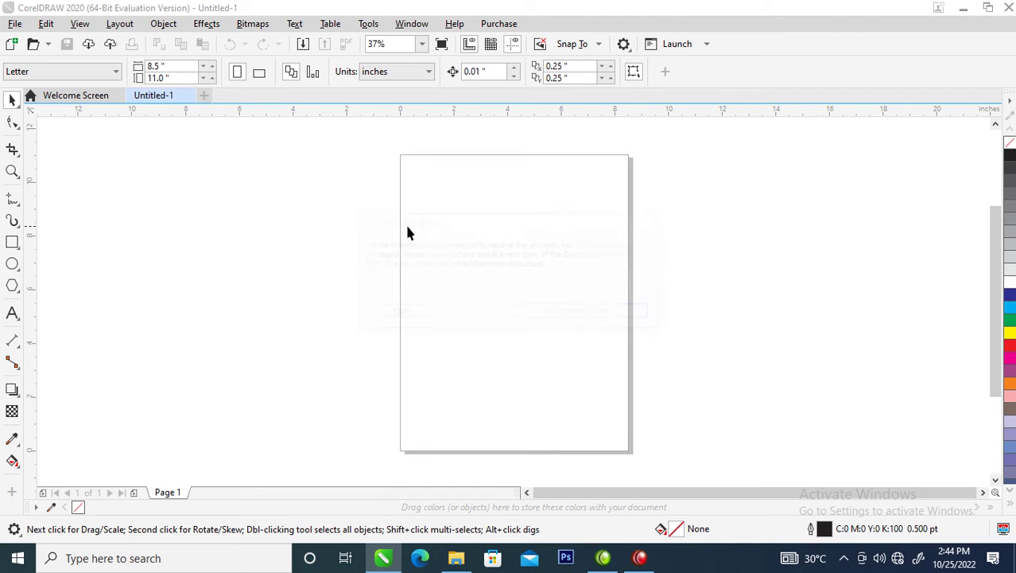
- Set the page to A4 and cover it with a 210 × 297 mm rectangle filled pale cyan C:10
{"action": "left_click", "coordinate": [116, 73]}
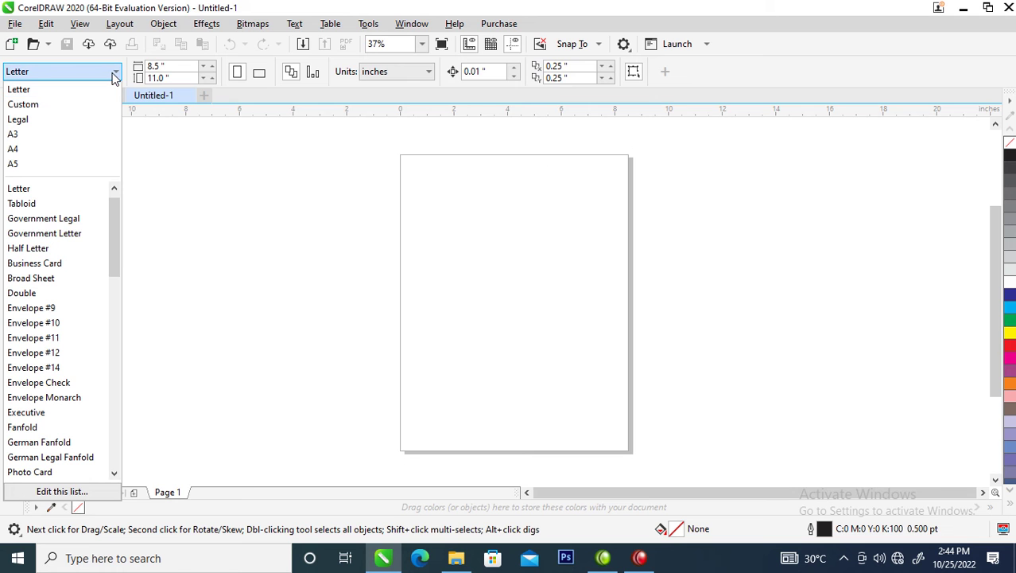
{"action": "left_click", "coordinate": [13, 149]}
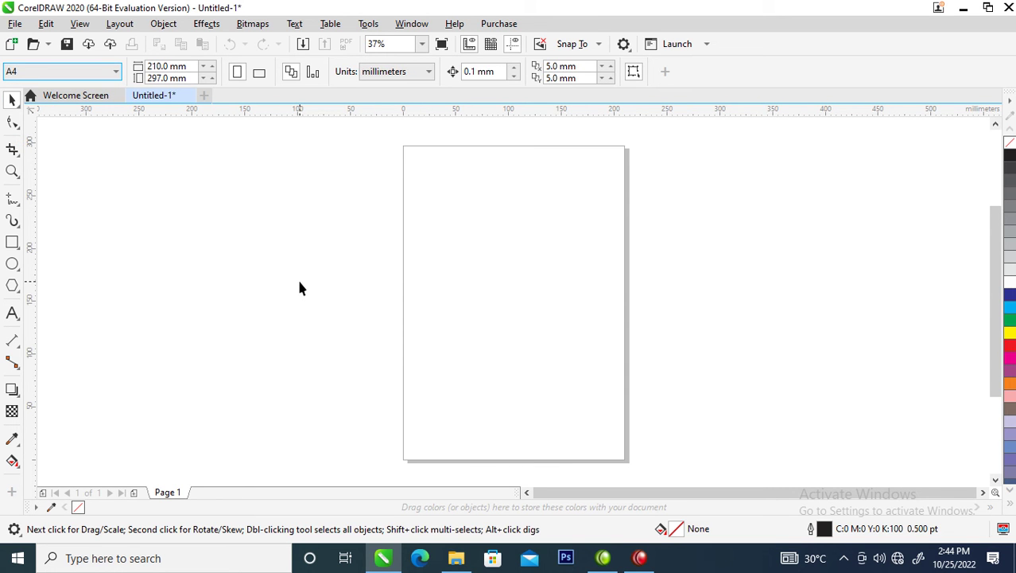
{"action": "double_click", "coordinate": [13, 244]}
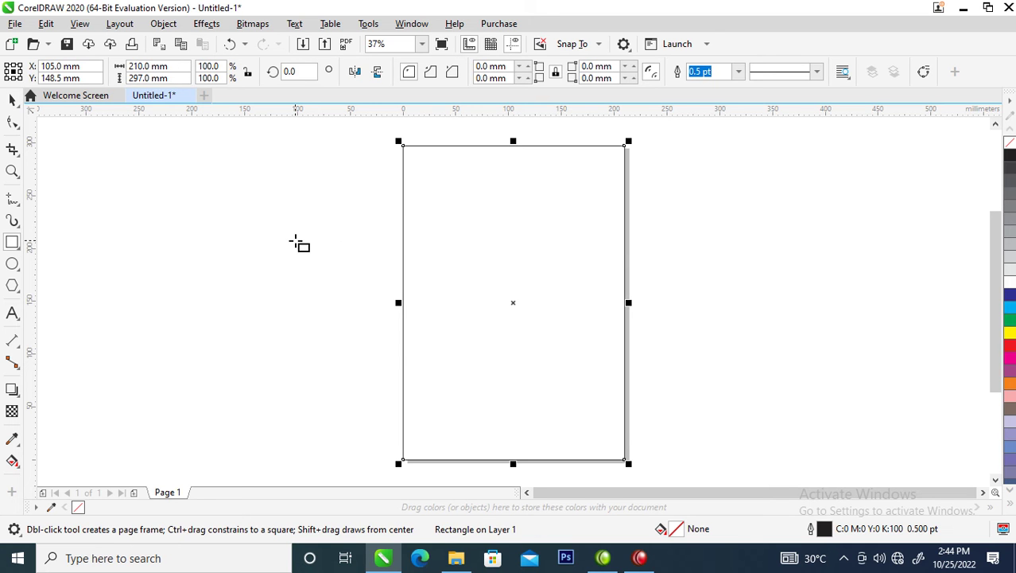
{"action": "key", "text": "space"}
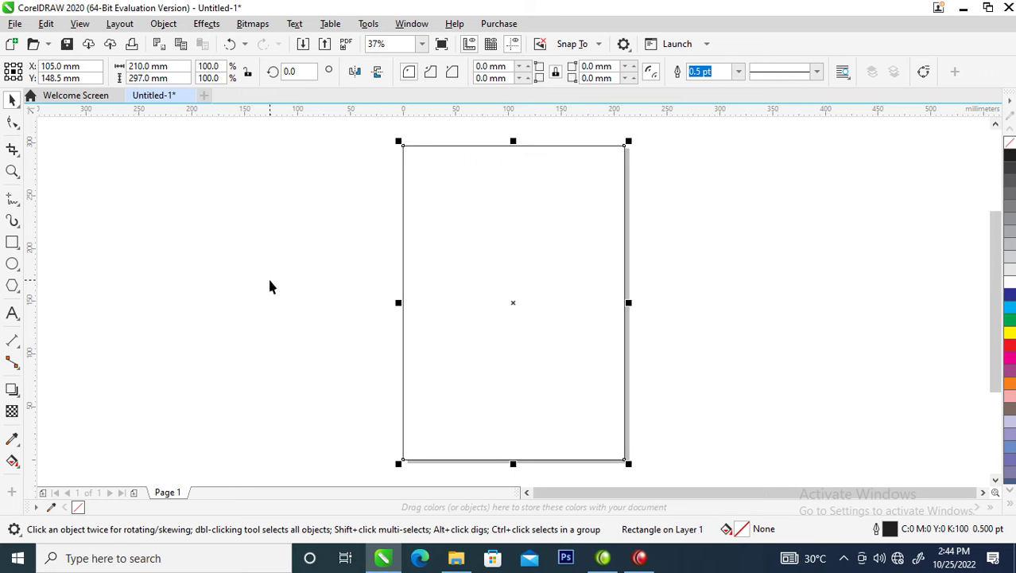
{"action": "left_click", "coordinate": [1010, 282]}
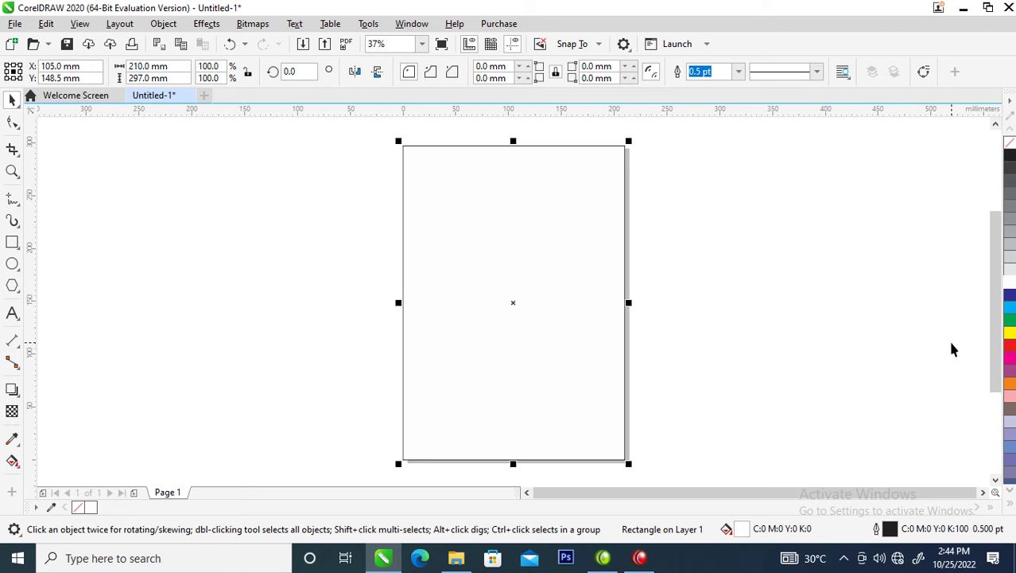
{"action": "left_click", "coordinate": [1010, 313]}
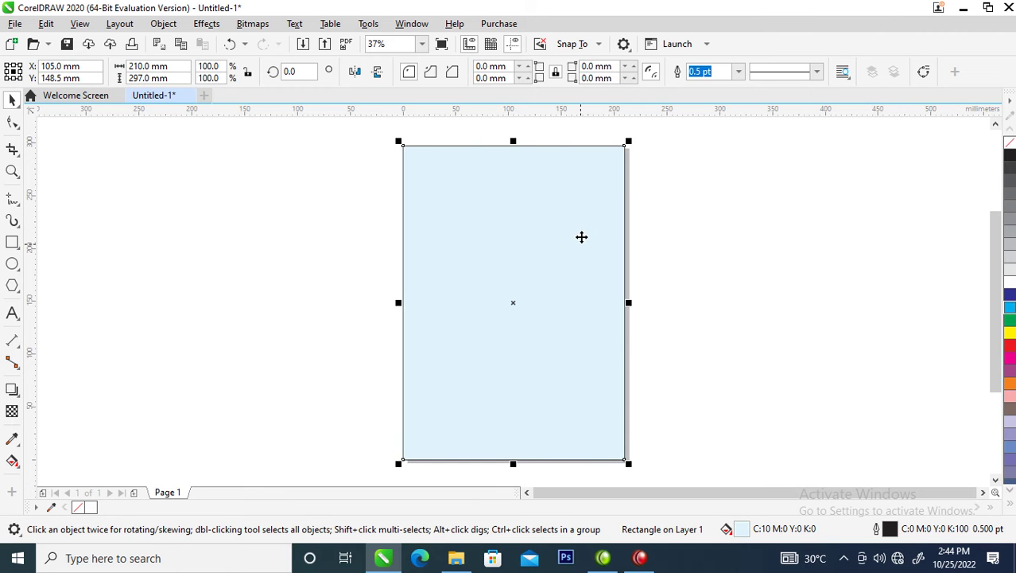
- Make a full-width dark blue bottom bar and a 74.9 mm lighter blue bar at right, both without outlines
{"action": "left_click_drag", "start_coordinate": [513, 142], "coordinate": [523, 451]}
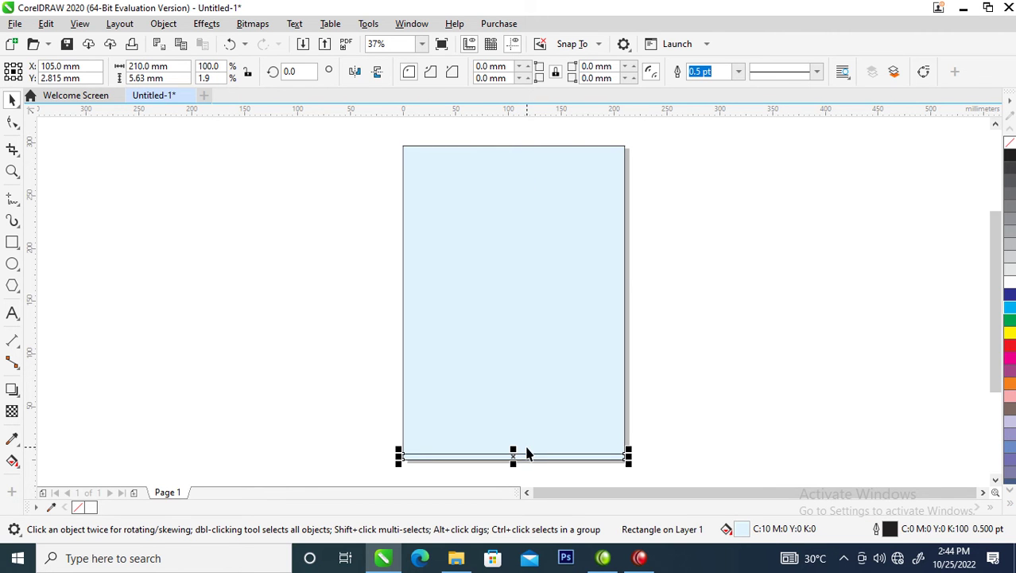
{"action": "left_click", "coordinate": [1012, 296]}
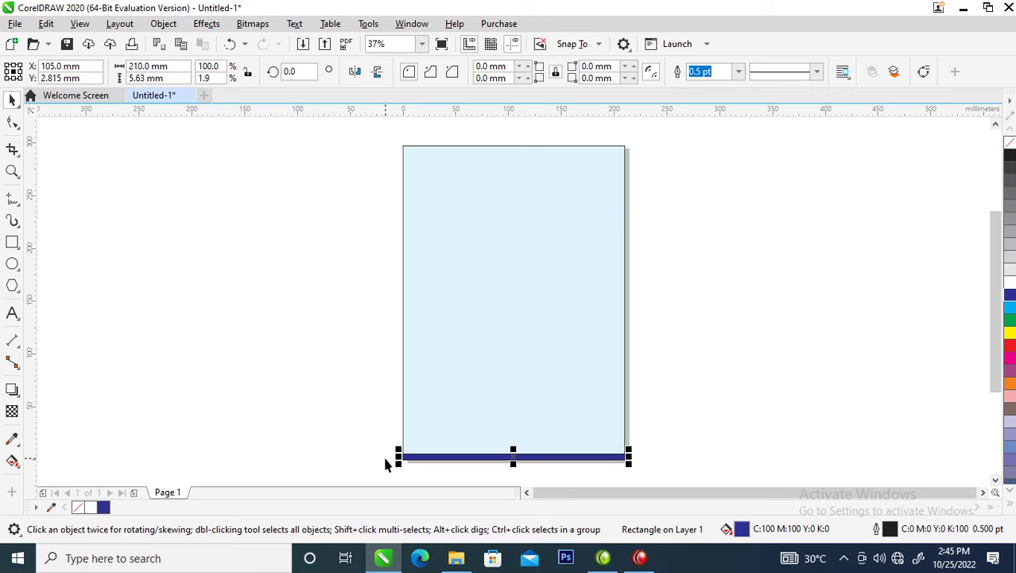
{"action": "left_click_drag", "start_coordinate": [396, 459], "coordinate": [590, 454]}
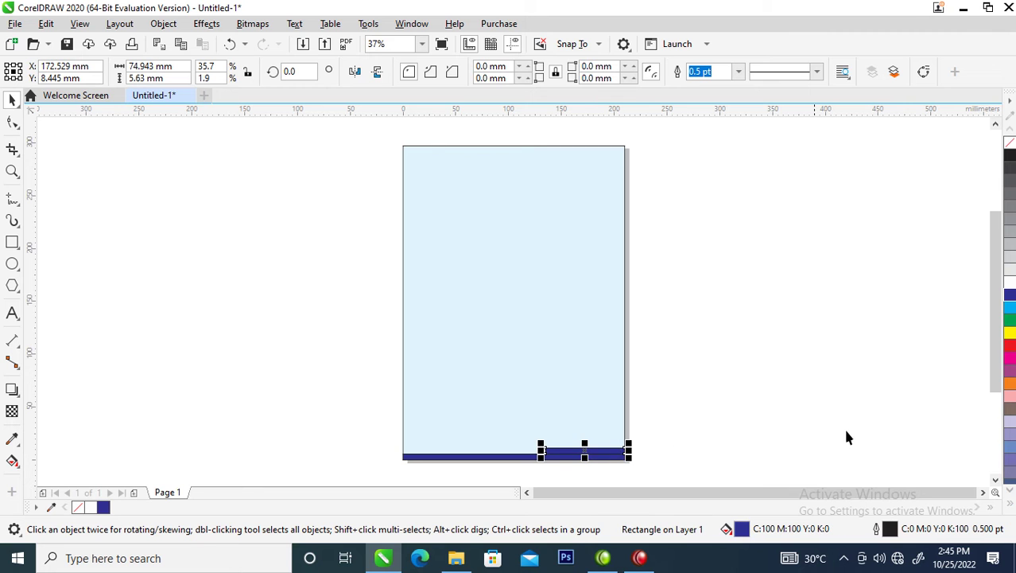
{"action": "left_click", "coordinate": [1009, 312]}
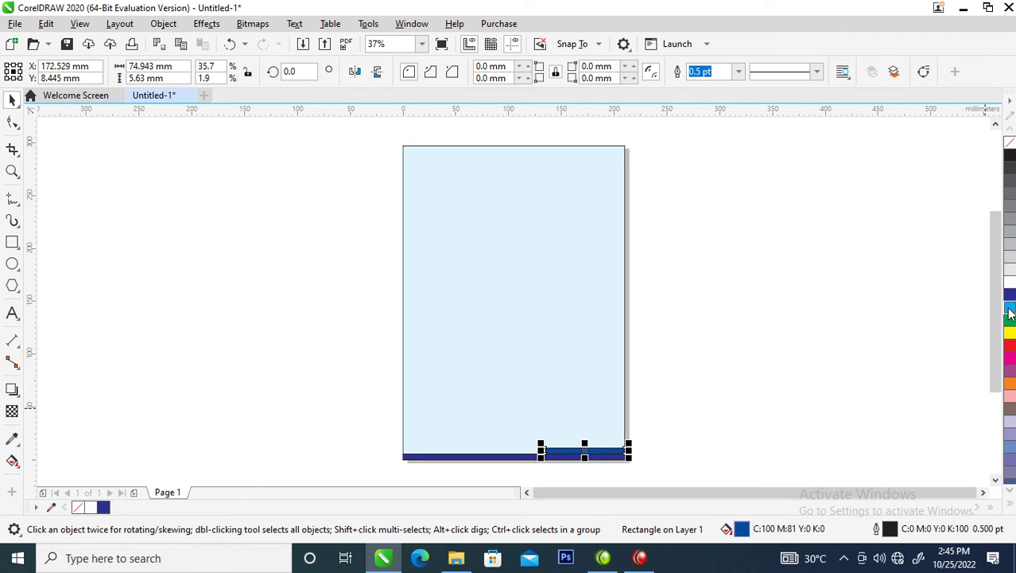
{"action": "left_click", "coordinate": [1009, 312], "text": "ctrl"}
{"action": "left_click", "coordinate": [1009, 312], "text": "ctrl"}
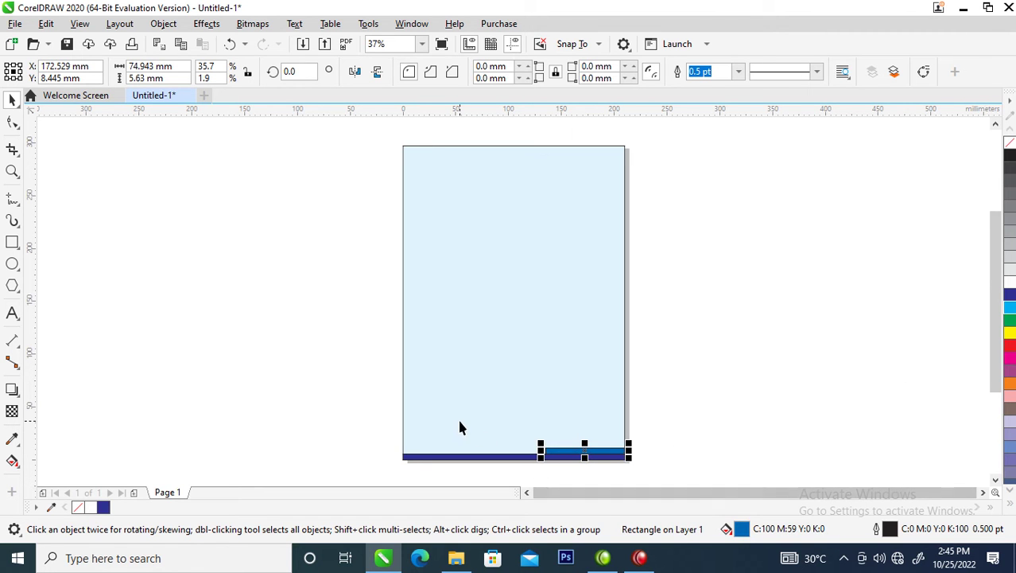
{"action": "left_click_drag", "start_coordinate": [348, 410], "coordinate": [646, 476]}
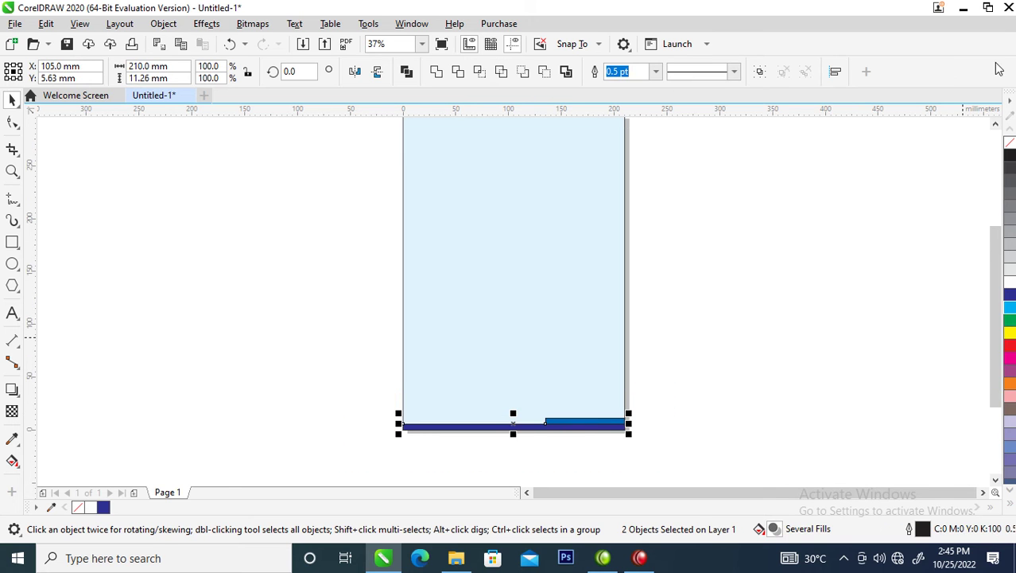
{"action": "right_click", "coordinate": [1010, 142]}
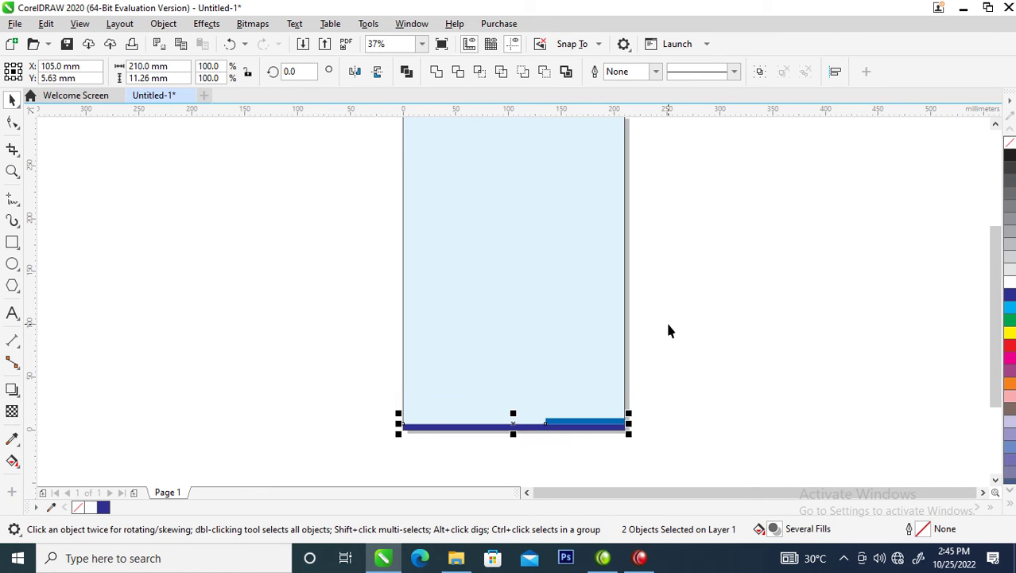
- Draw a tall 17.643 × 51.166 mm ellipse beside the page and fill it dark blue
{"action": "scroll", "coordinate": [668, 331], "scroll_direction": "down", "scroll_amount": 4}
{"action": "key", "text": "z"}
{"action": "left_click_drag", "start_coordinate": [535, 257], "coordinate": [815, 398]}
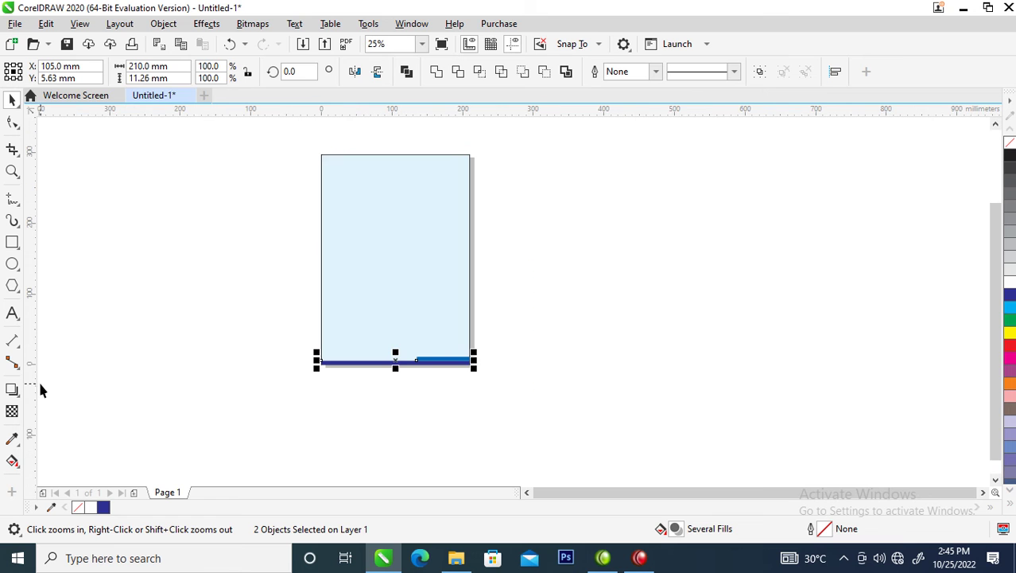
{"action": "left_click", "coordinate": [11, 264]}
{"action": "key", "text": "z"}
{"action": "left_click_drag", "start_coordinate": [477, 279], "coordinate": [622, 382]}
{"action": "left_click_drag", "start_coordinate": [350, 200], "coordinate": [399, 332]}
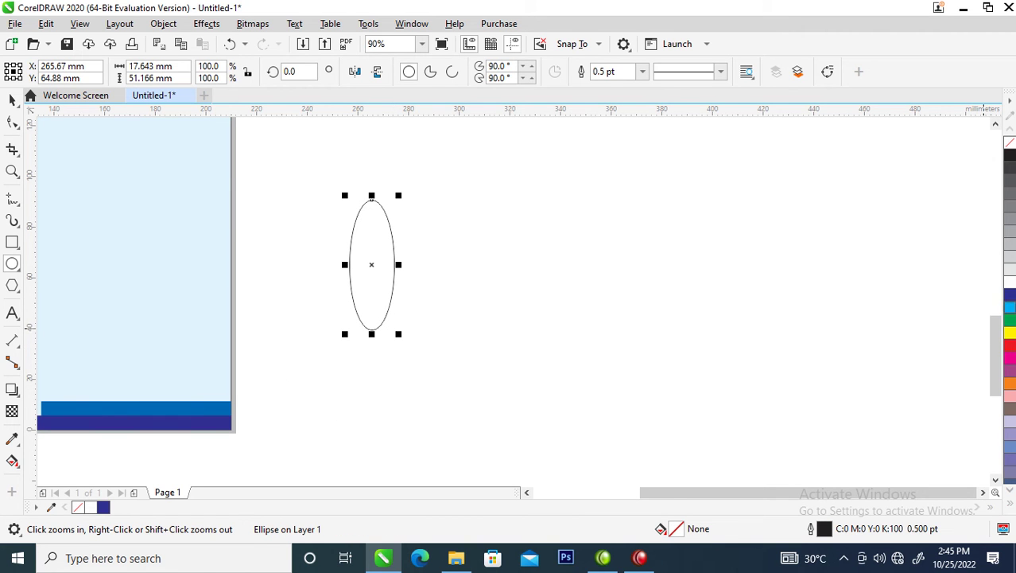
{"action": "left_click", "coordinate": [1010, 294]}
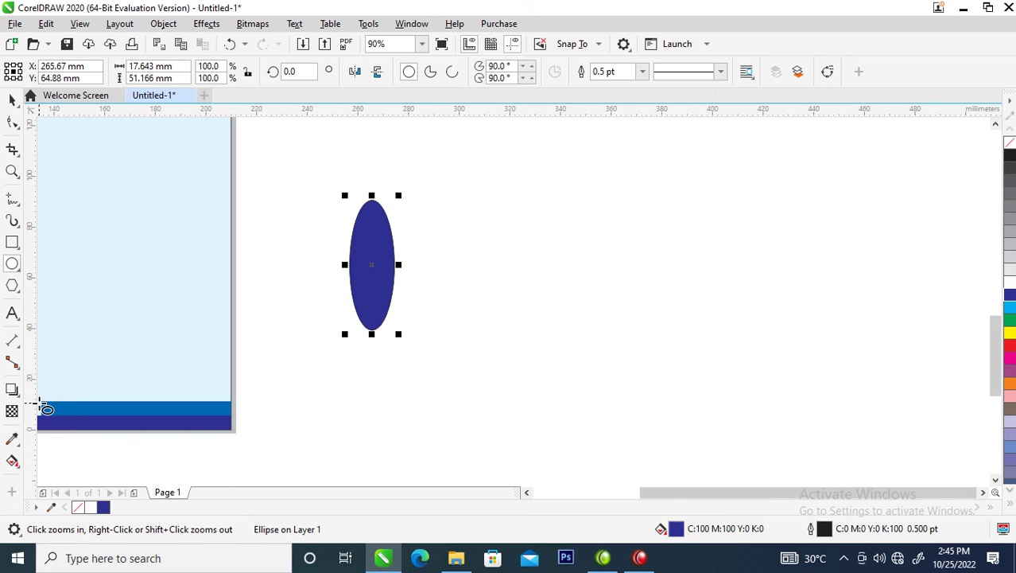
{"action": "left_click", "coordinate": [12, 463]}
- Fill the ellipse with a left-to-right gradient from dark blue to cyan C:69 M:3 Y:1
{"action": "left_click_drag", "start_coordinate": [345, 264], "coordinate": [386, 268]}
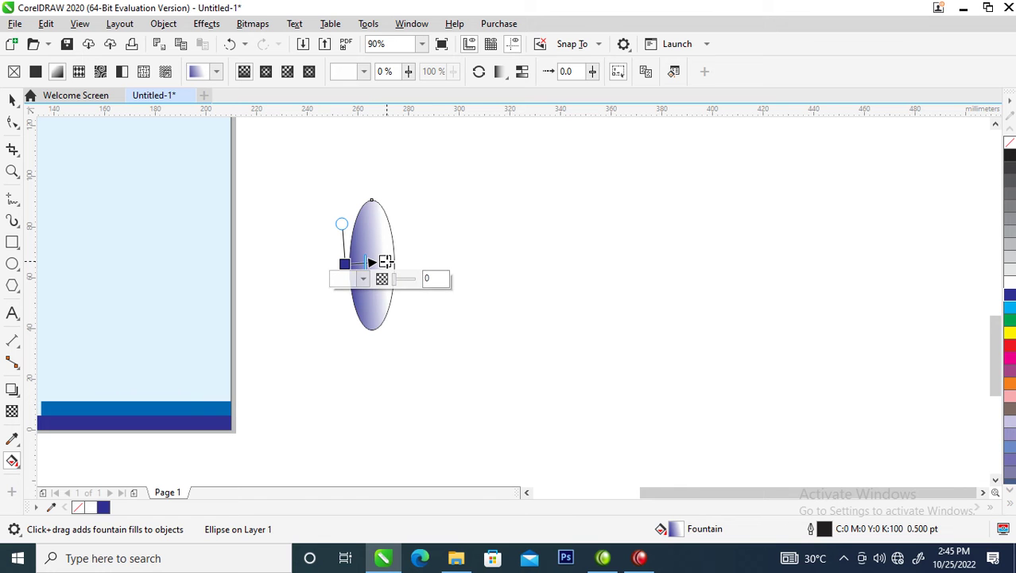
{"action": "left_click", "coordinate": [347, 278]}
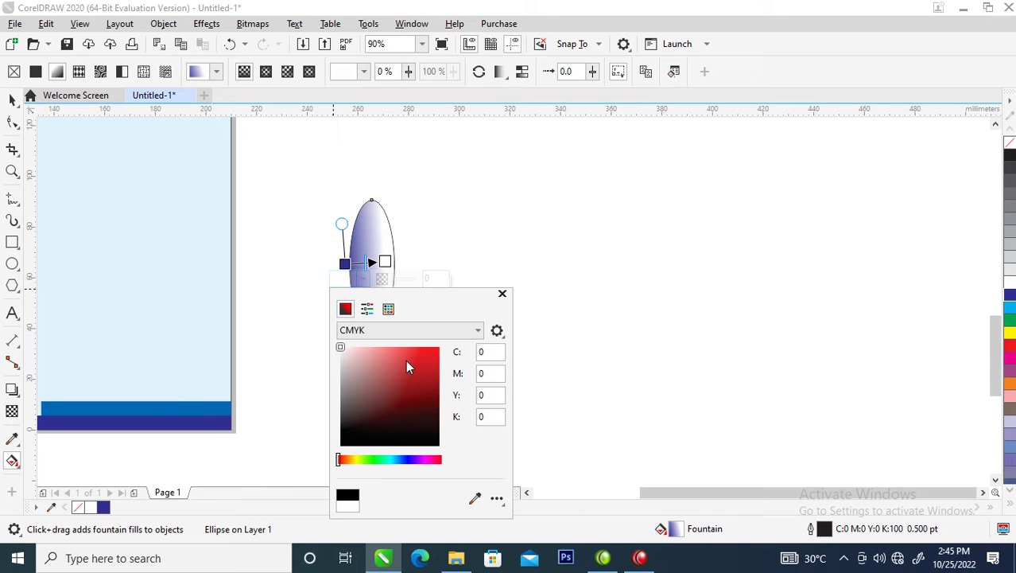
{"action": "left_click", "coordinate": [405, 460]}
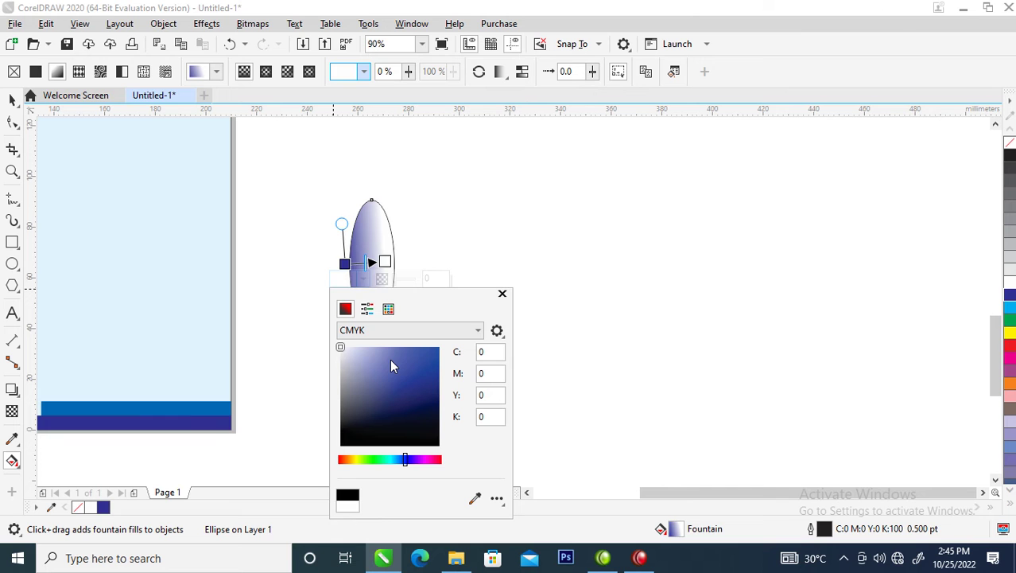
{"action": "left_click", "coordinate": [390, 359]}
{"action": "left_click", "coordinate": [392, 459]}
{"action": "left_click", "coordinate": [423, 355]}
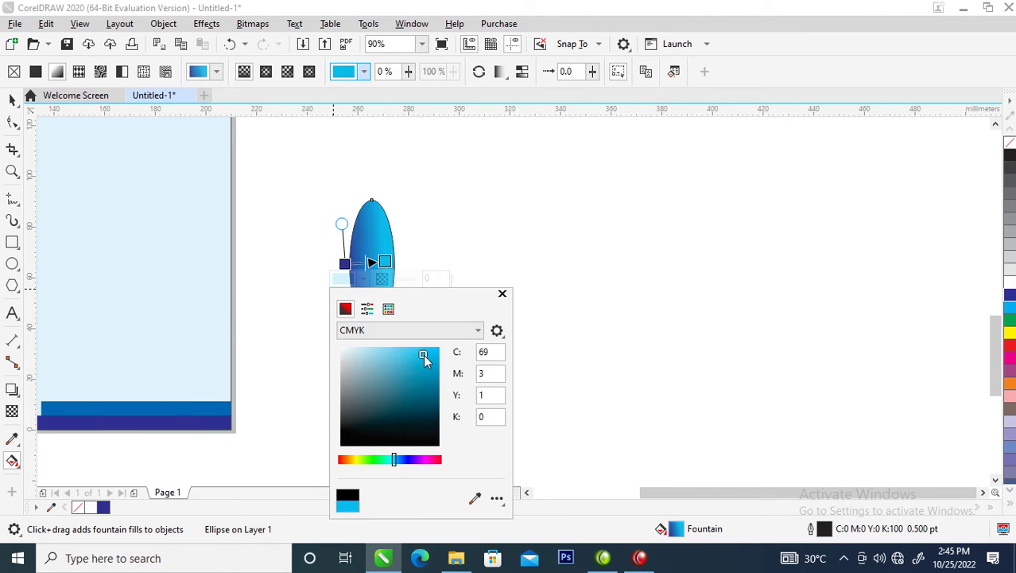
{"action": "left_click", "coordinate": [502, 294]}
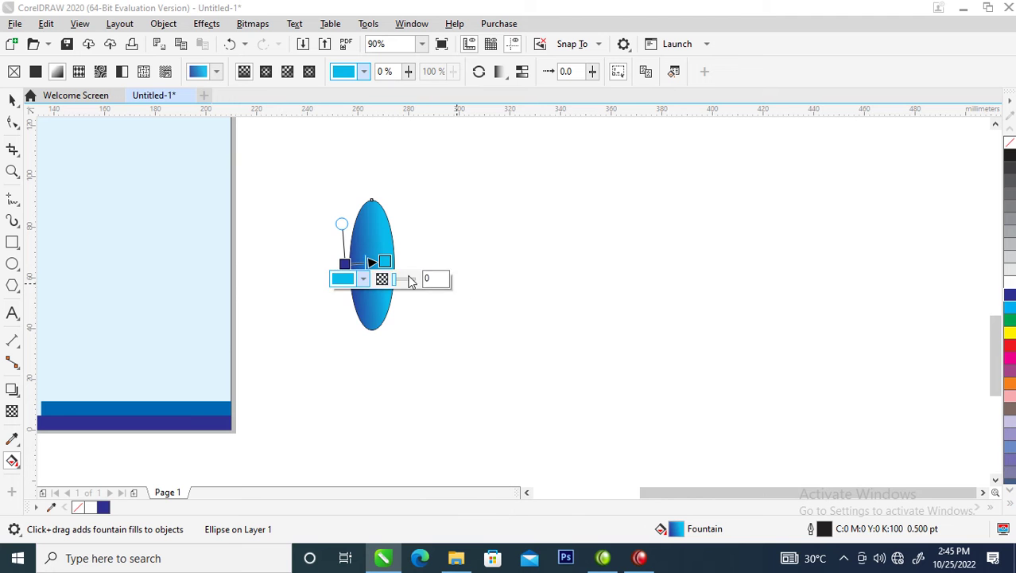
- Remove the ellipse's outline and select it again
{"action": "right_click", "coordinate": [1010, 142]}
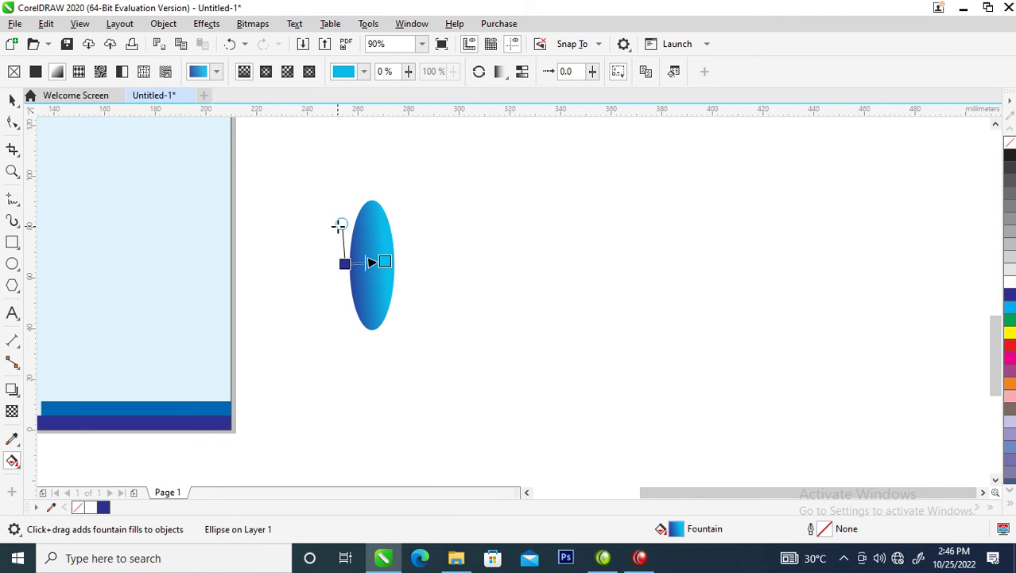
{"action": "key", "text": "space"}
{"action": "left_click", "coordinate": [370, 235]}
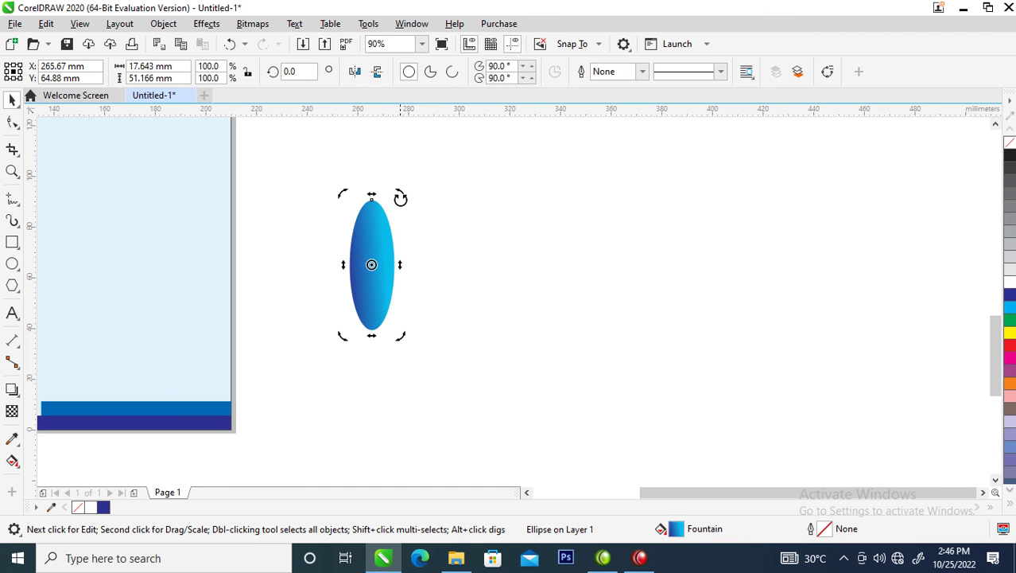
- Rotate-copy the ellipse into seven petals and group them as one flower
{"action": "left_click", "coordinate": [343, 264]}
{"action": "left_click", "coordinate": [372, 248]}
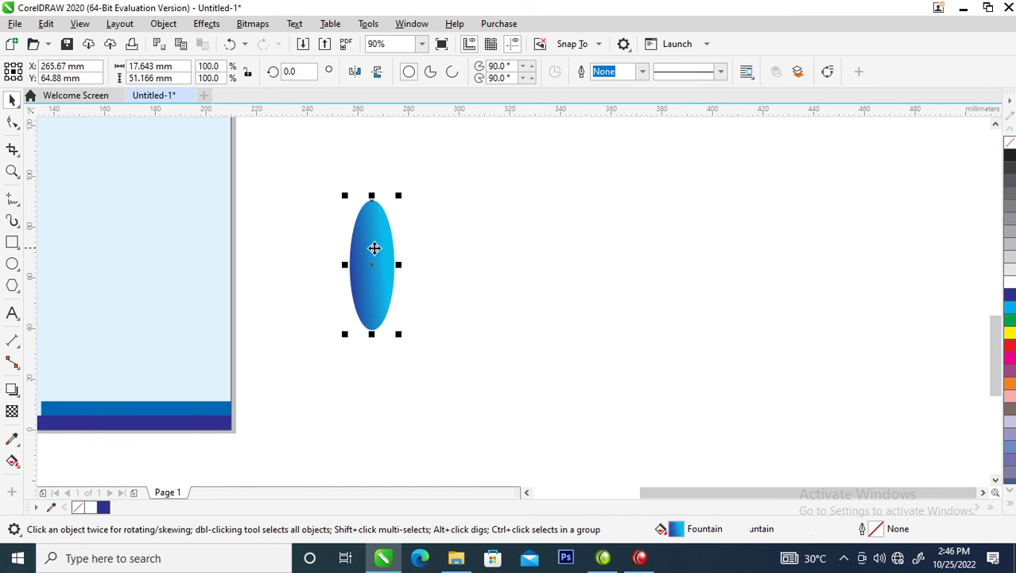
{"action": "left_click", "coordinate": [378, 263]}
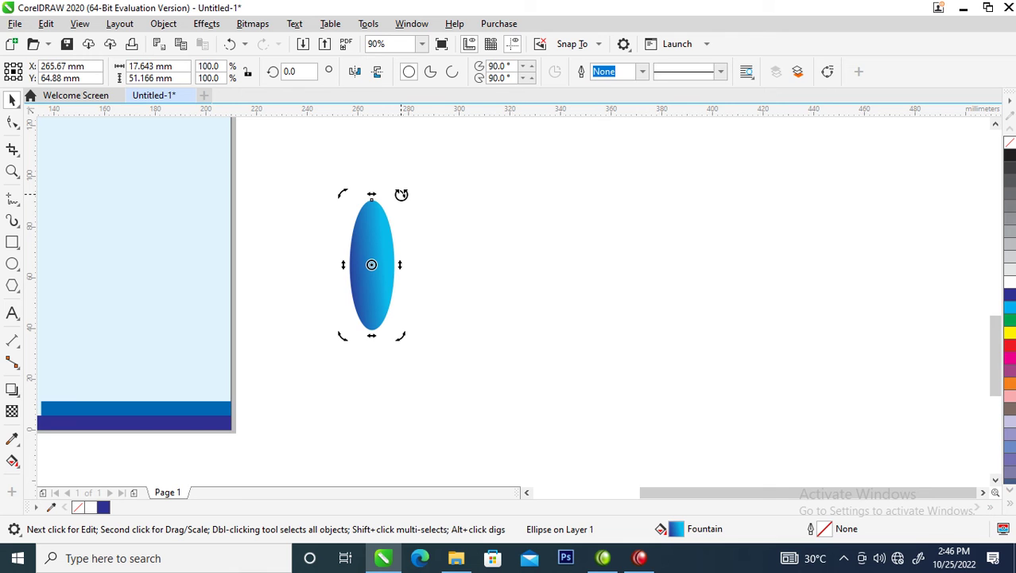
{"action": "left_click_drag", "start_coordinate": [402, 194], "coordinate": [420, 229]}
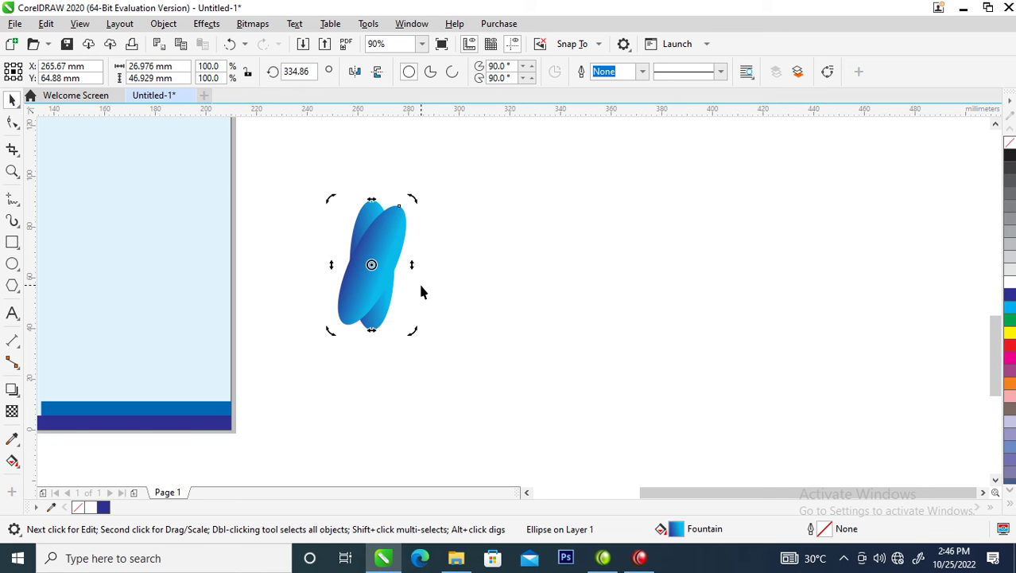
{"action": "key", "text": "ctrl+r"}
{"action": "key", "text": "ctrl+r"}
{"action": "key", "text": "ctrl+r"}
{"action": "key", "text": "ctrl+r"}
{"action": "key", "text": "ctrl+r"}
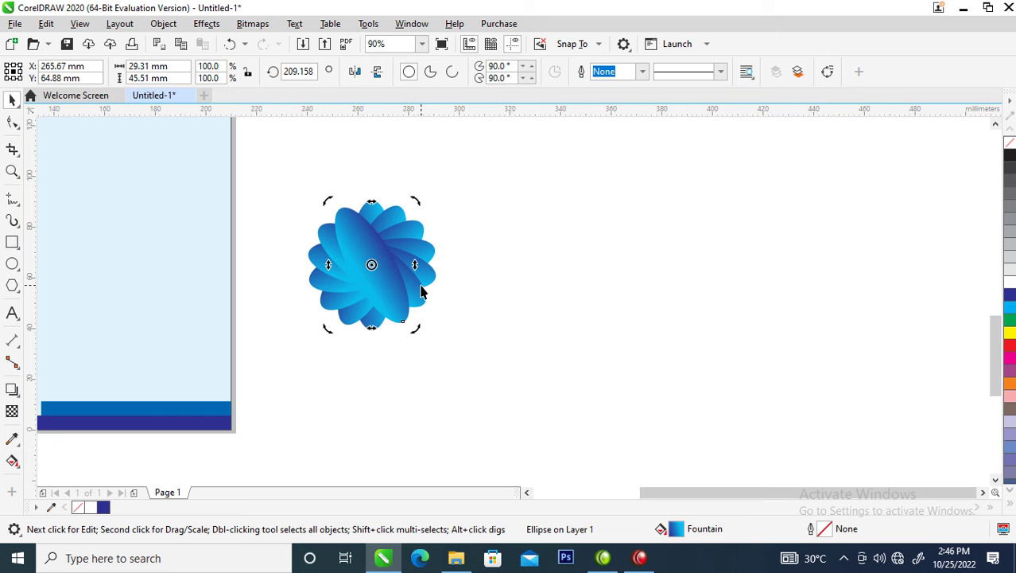
{"action": "left_click_drag", "start_coordinate": [259, 150], "coordinate": [568, 433]}
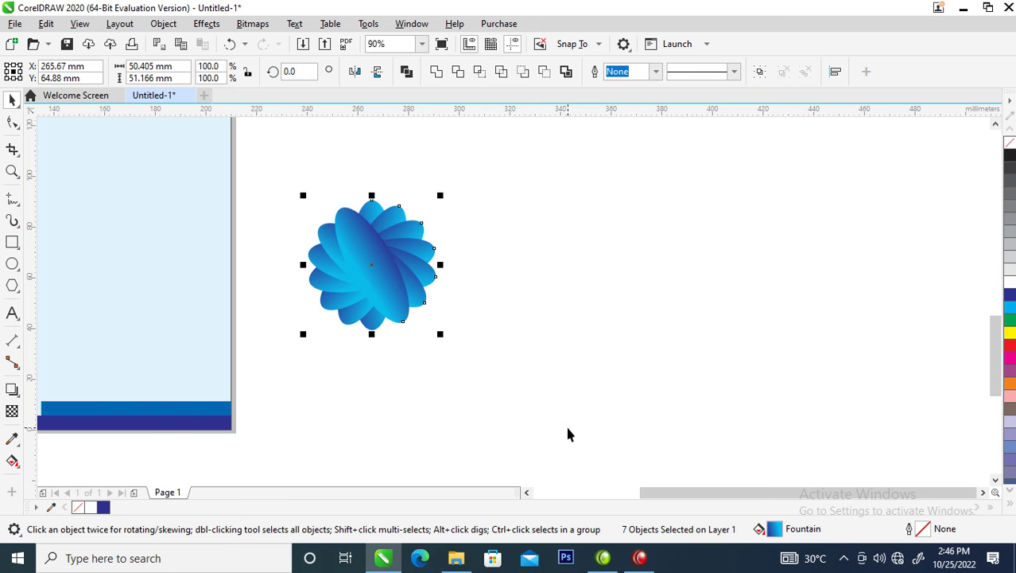
{"action": "key", "text": "ctrl+g"}
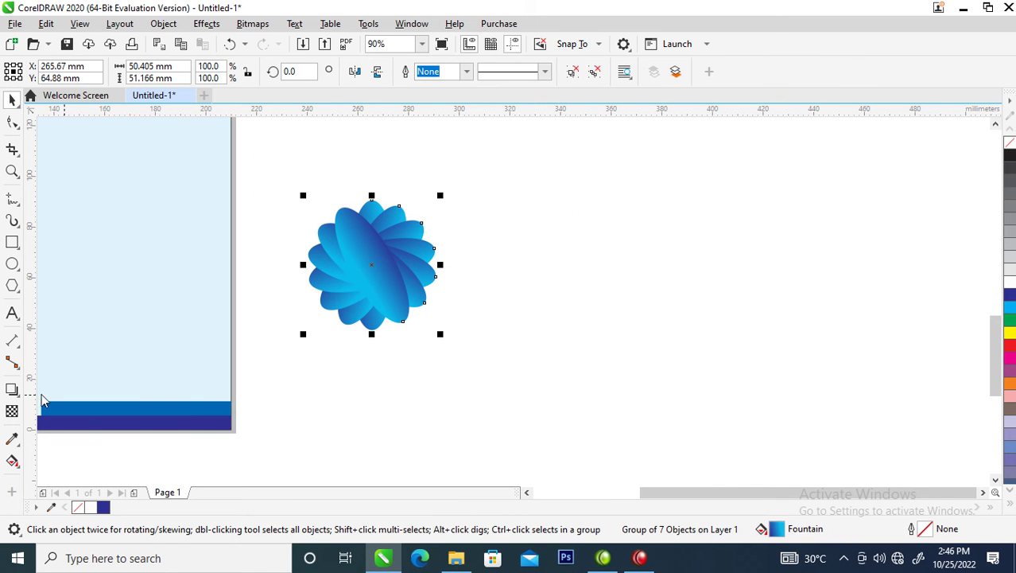
- Draw an outline-free white circle on the flower, with smaller dark blue and white copies inside
{"action": "left_click", "coordinate": [12, 264]}
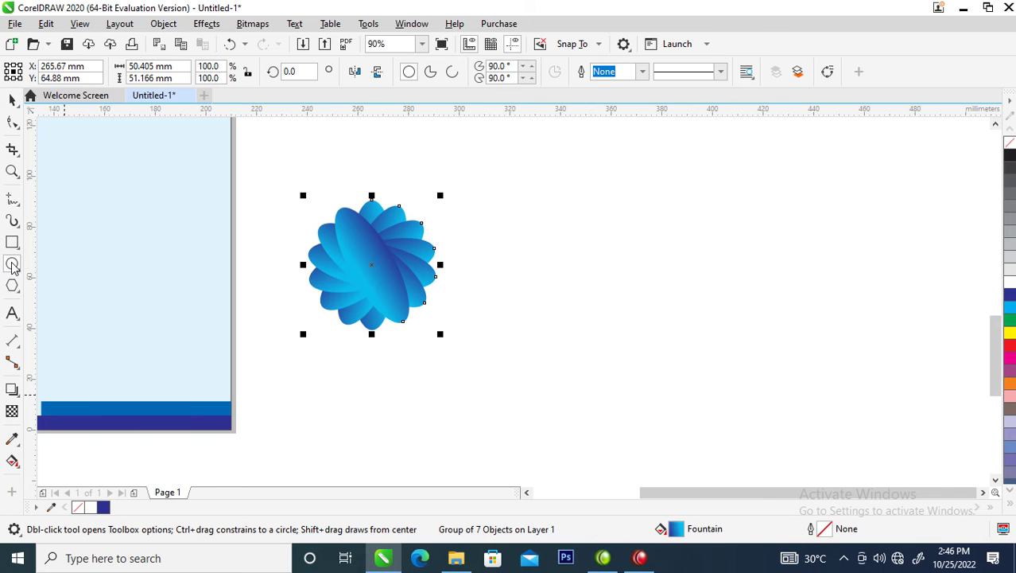
{"action": "left_click_drag", "start_coordinate": [348, 253], "coordinate": [402, 297]}
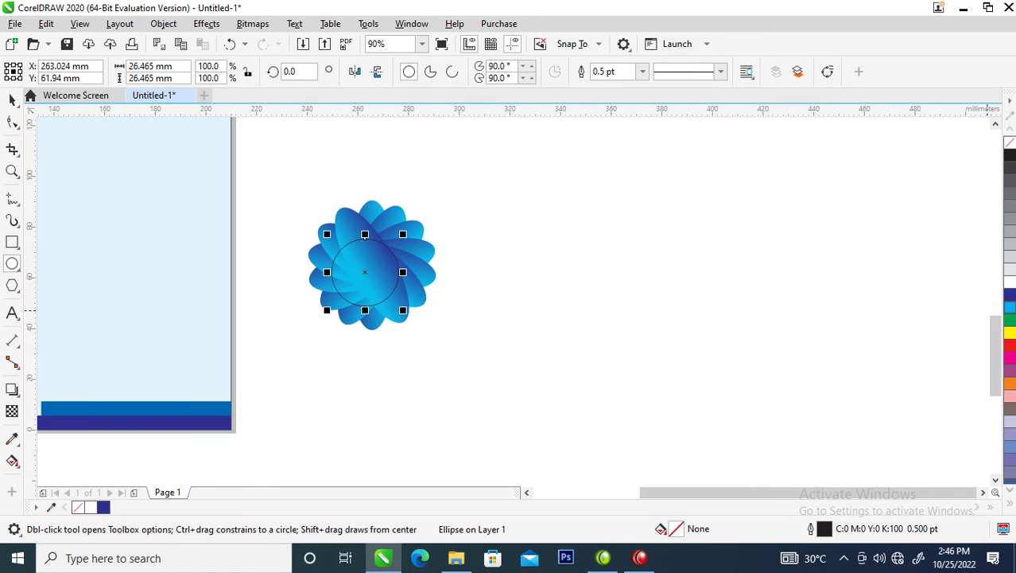
{"action": "left_click", "coordinate": [1011, 283]}
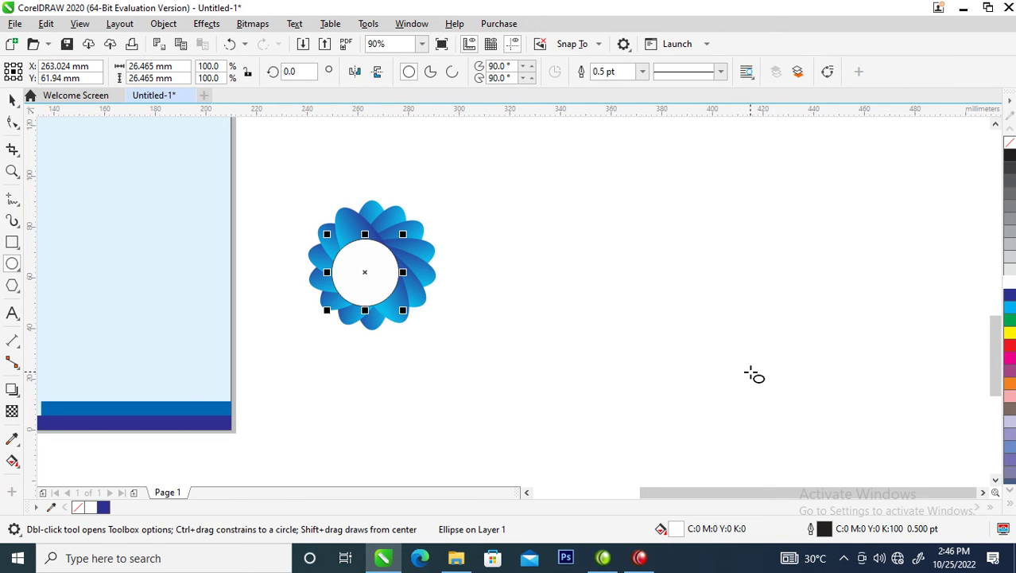
{"action": "right_click", "coordinate": [1010, 142]}
{"action": "key", "text": "space"}
{"action": "left_click_drag", "start_coordinate": [403, 236], "coordinate": [404, 243]}
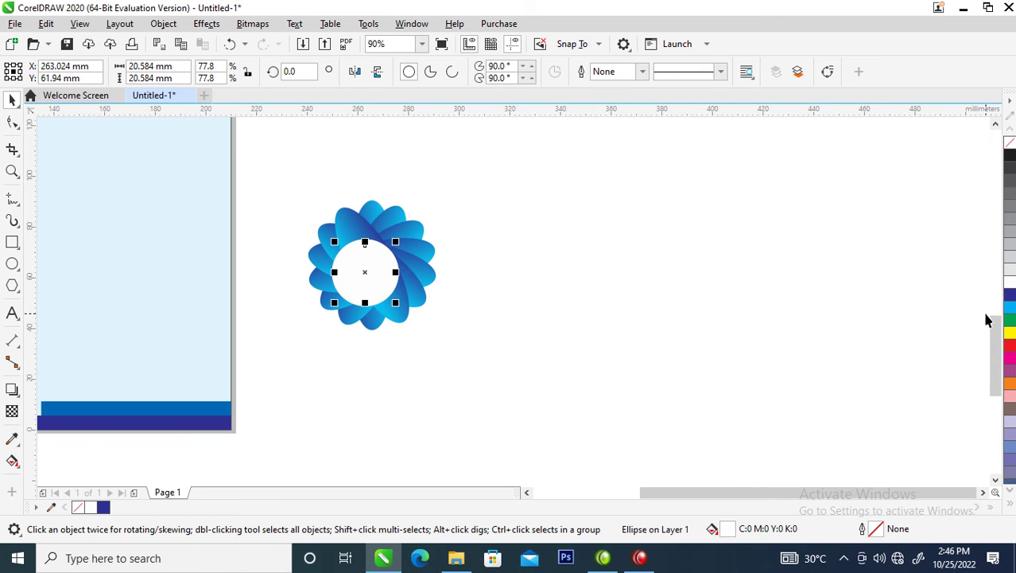
{"action": "left_click", "coordinate": [1010, 295]}
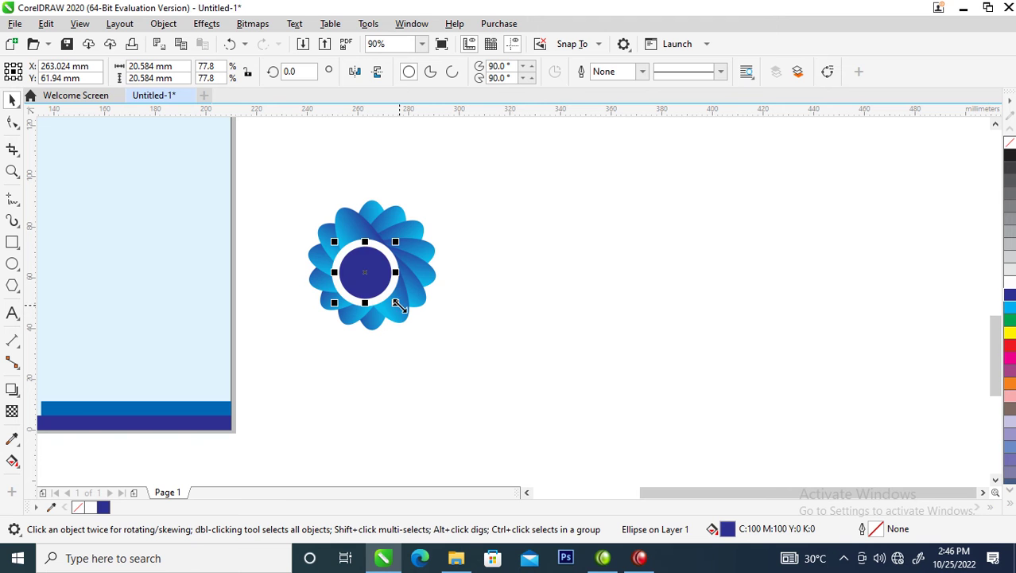
{"action": "left_click_drag", "start_coordinate": [396, 237], "coordinate": [396, 251]}
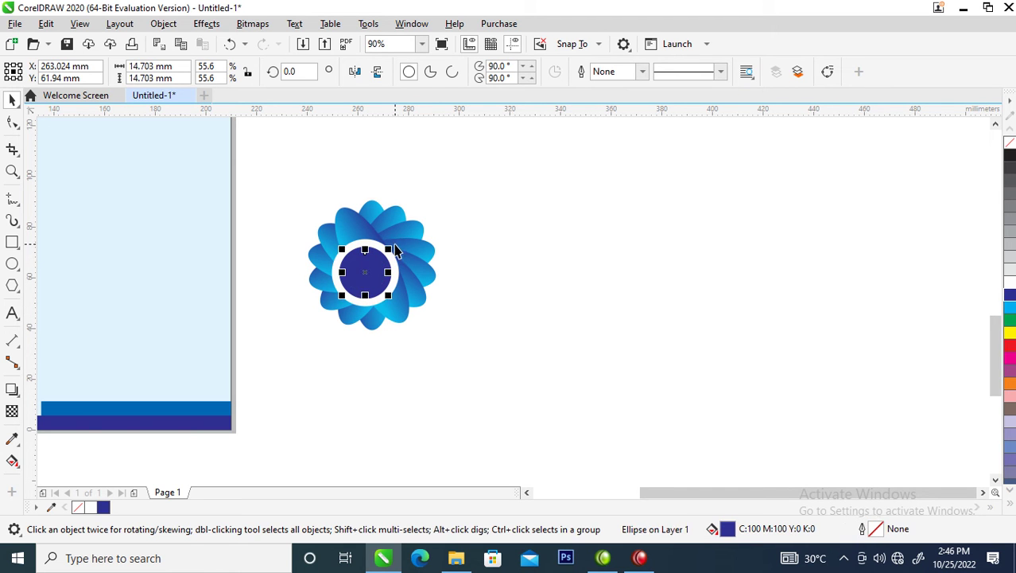
{"action": "left_click", "coordinate": [1010, 283]}
- Centre-align the flower and circles horizontally and vertically, then group them as one logo
{"action": "left_click_drag", "start_coordinate": [482, 174], "coordinate": [272, 391]}
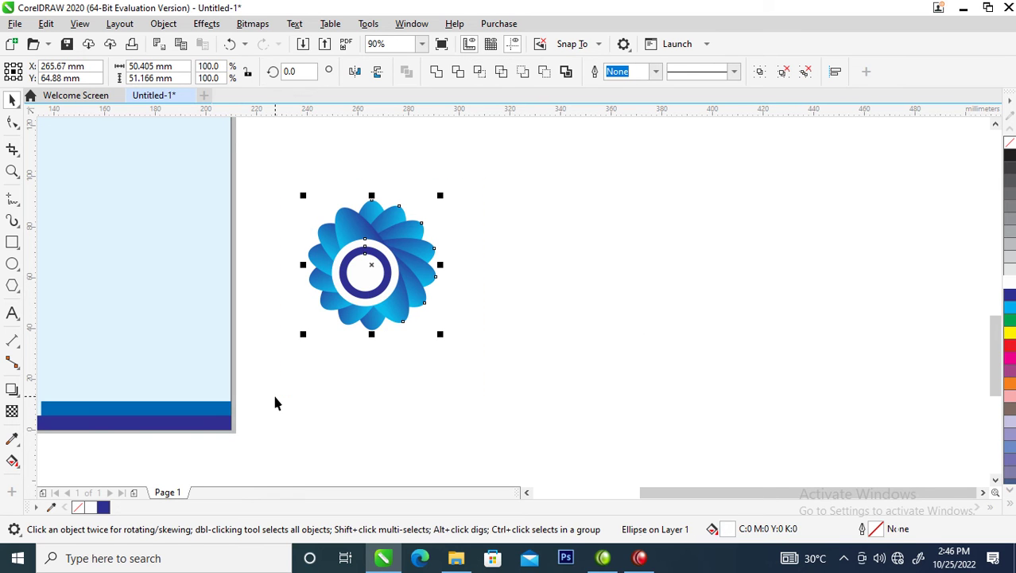
{"action": "key", "text": "c"}
{"action": "key", "text": "e"}
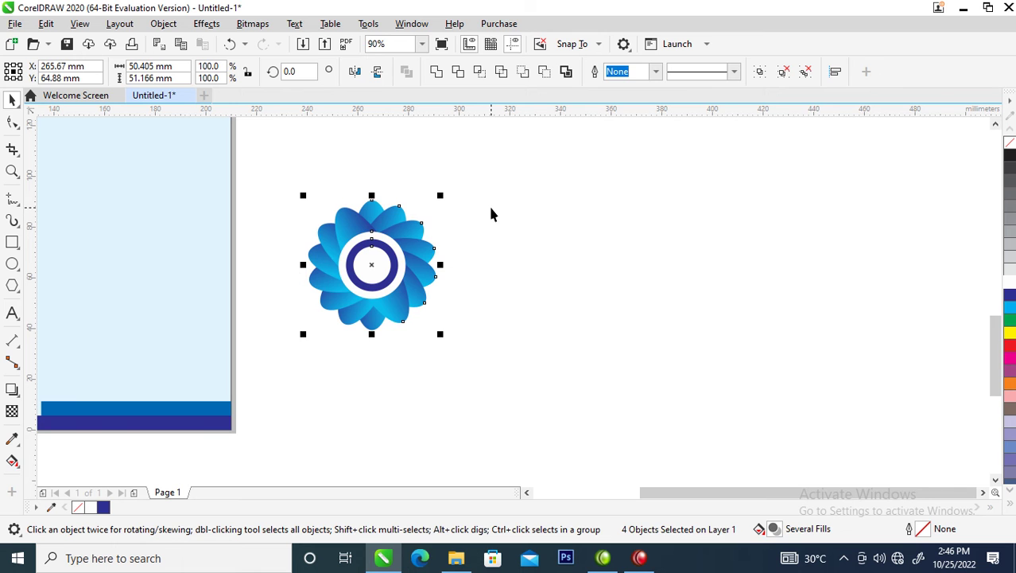
{"action": "key", "text": "ctrl+g"}
- Shrink the flower logo to about 15 mm and place it on the bottom-right bars
{"action": "scroll", "coordinate": [479, 220], "scroll_direction": "down", "scroll_amount": 5}
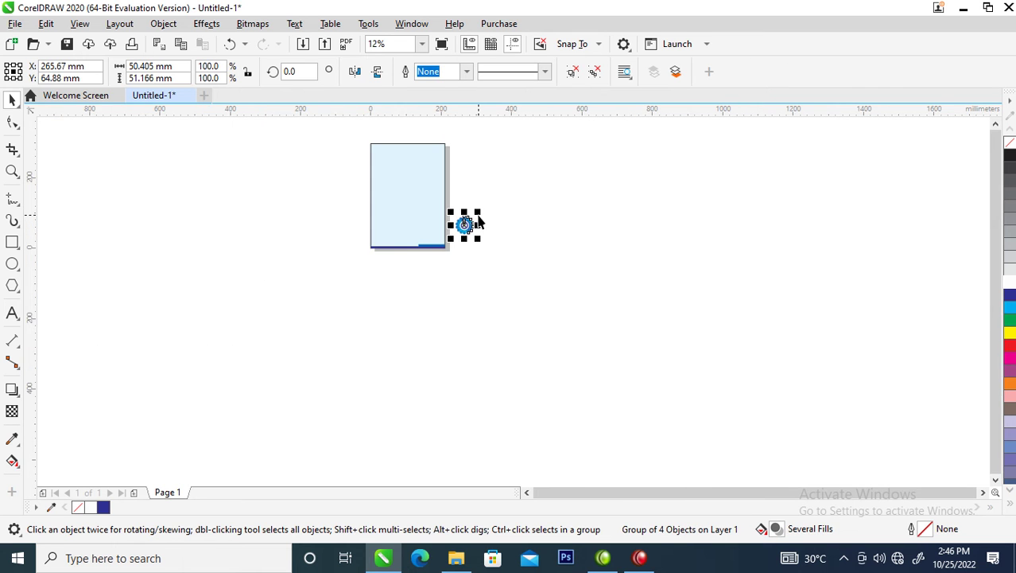
{"action": "key", "text": "z"}
{"action": "left_click_drag", "start_coordinate": [298, 295], "coordinate": [570, 98]}
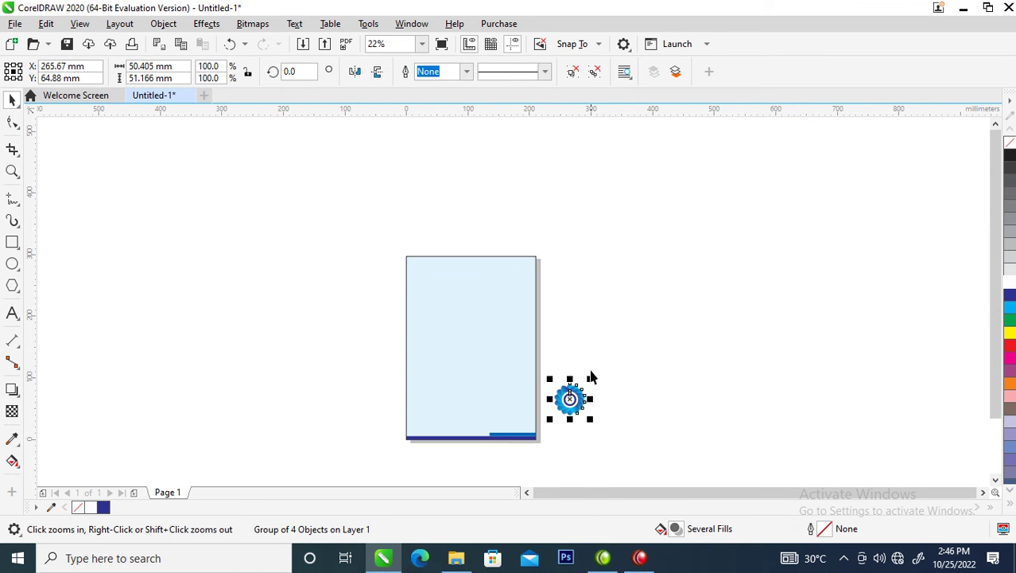
{"action": "left_click_drag", "start_coordinate": [590, 380], "coordinate": [583, 400]}
{"action": "left_click_drag", "start_coordinate": [529, 444], "coordinate": [522, 433]}
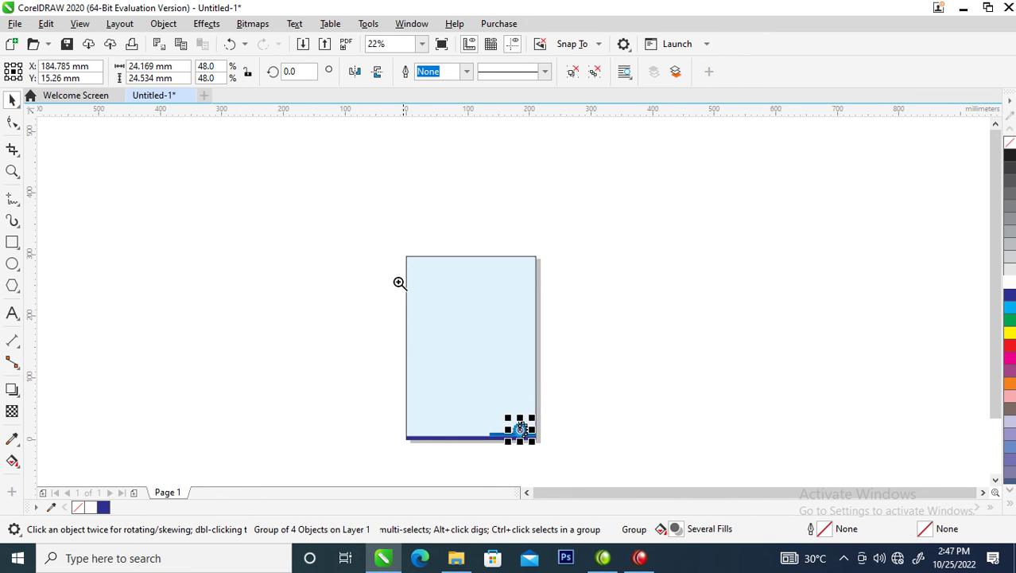
{"action": "left_click_drag", "start_coordinate": [351, 236], "coordinate": [619, 451]}
{"action": "left_click_drag", "start_coordinate": [552, 431], "coordinate": [681, 474]}
{"action": "key", "text": "space"}
{"action": "left_click_drag", "start_coordinate": [513, 296], "coordinate": [565, 293]}
- Draw a 113.736 × 155.094 mm panel rectangle in the middle of the page
{"action": "key", "text": "space"}
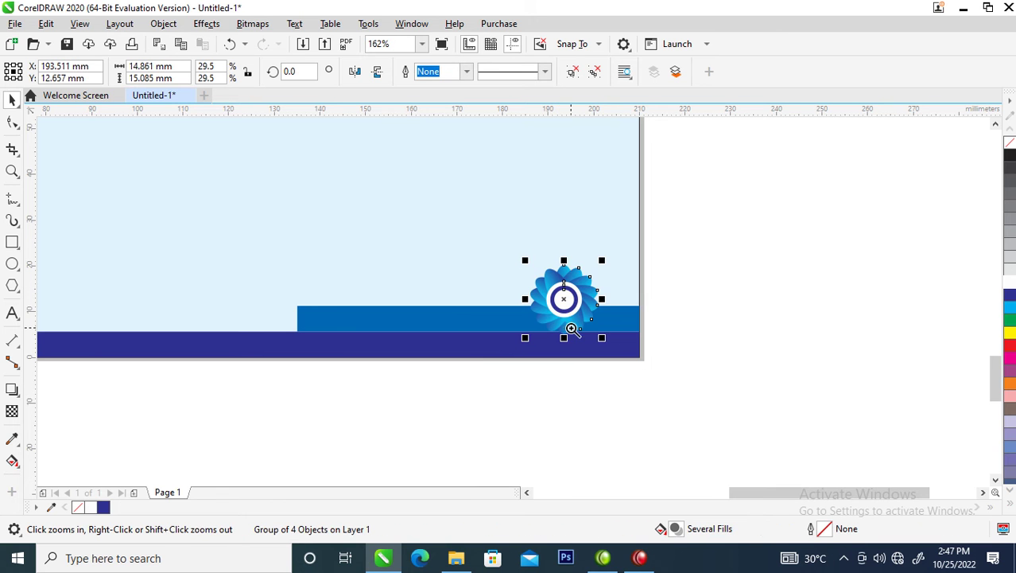
{"action": "scroll", "coordinate": [565, 326], "scroll_direction": "down", "scroll_amount": 5}
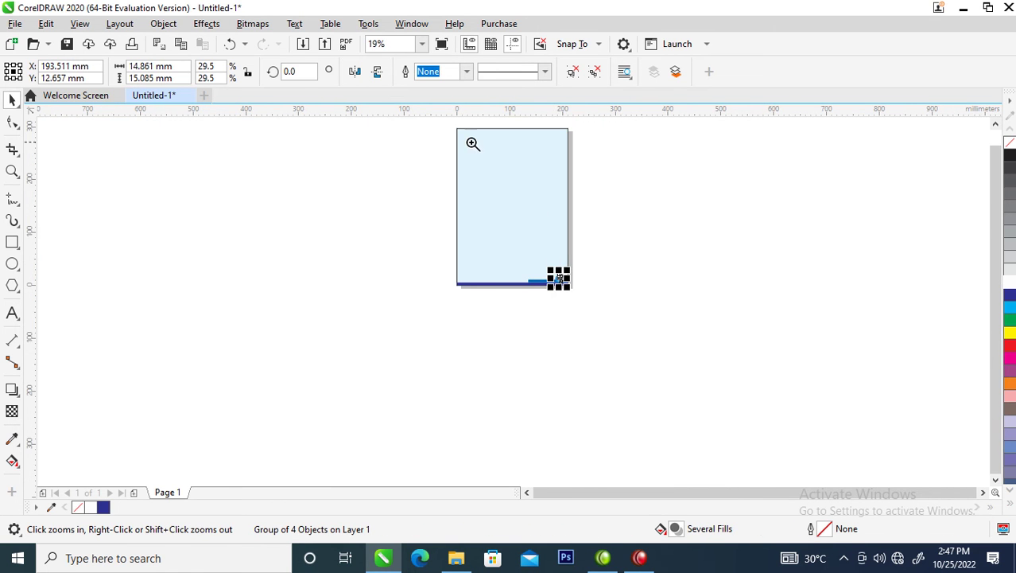
{"action": "left_click_drag", "start_coordinate": [445, 321], "coordinate": [600, 138]}
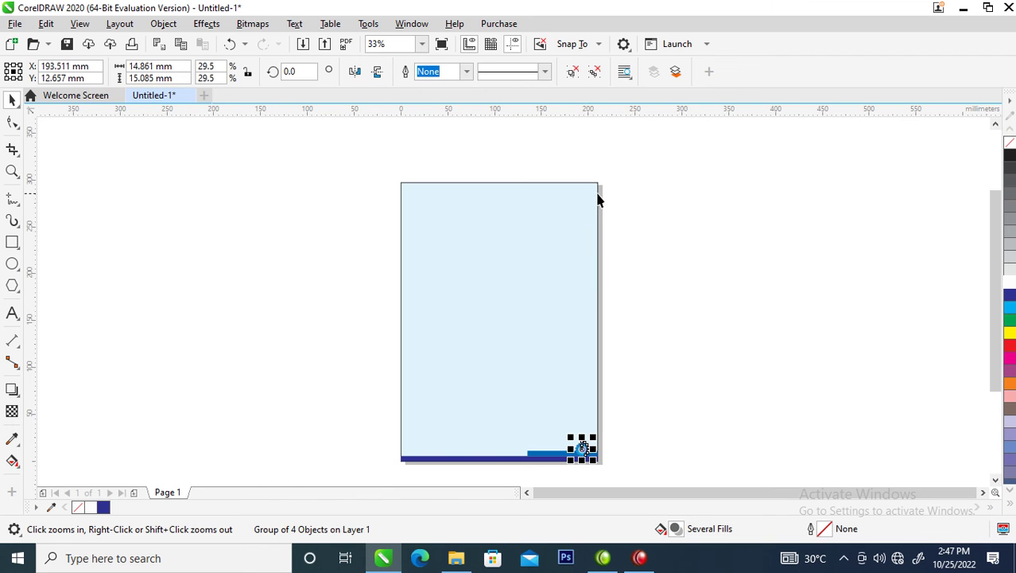
{"action": "left_click", "coordinate": [12, 242]}
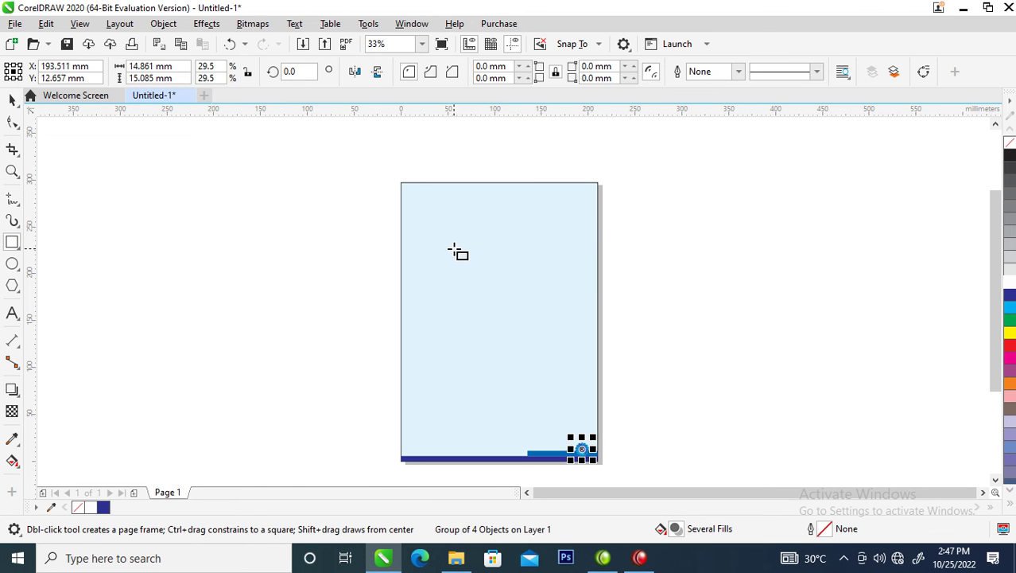
{"action": "mouse_move", "coordinate": [444, 237]}
{"action": "left_mouse_down"}
{"action": "mouse_move", "coordinate": [526, 386]}
{"action": "mouse_move", "coordinate": [551, 394]}
{"action": "mouse_move", "coordinate": [552, 384]}
{"action": "left_mouse_up"}
- Fill the panel rectangle white and remove its outline
{"action": "key", "text": "space"}
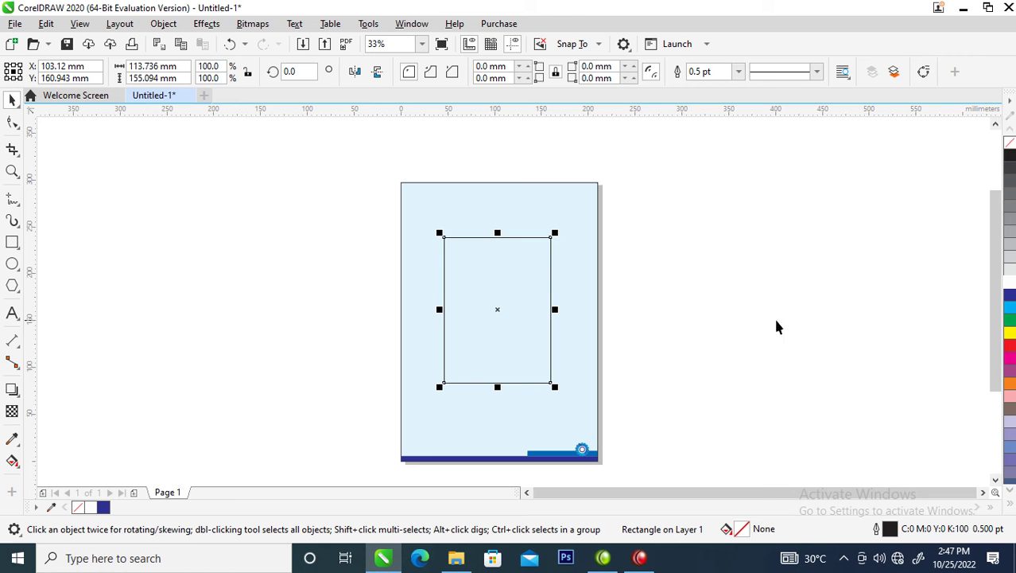
{"action": "left_click", "coordinate": [1010, 280]}
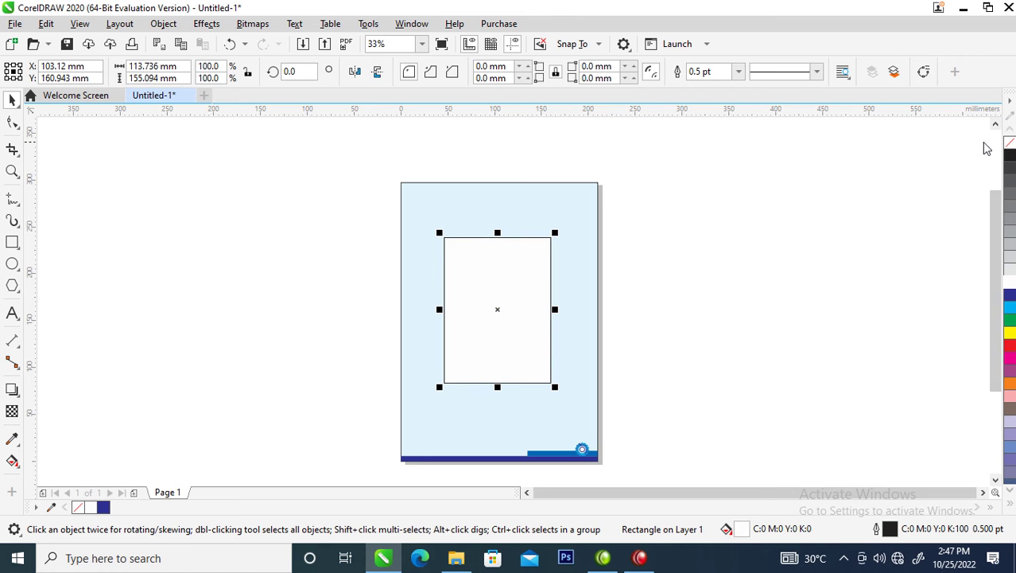
{"action": "right_click", "coordinate": [1009, 142]}
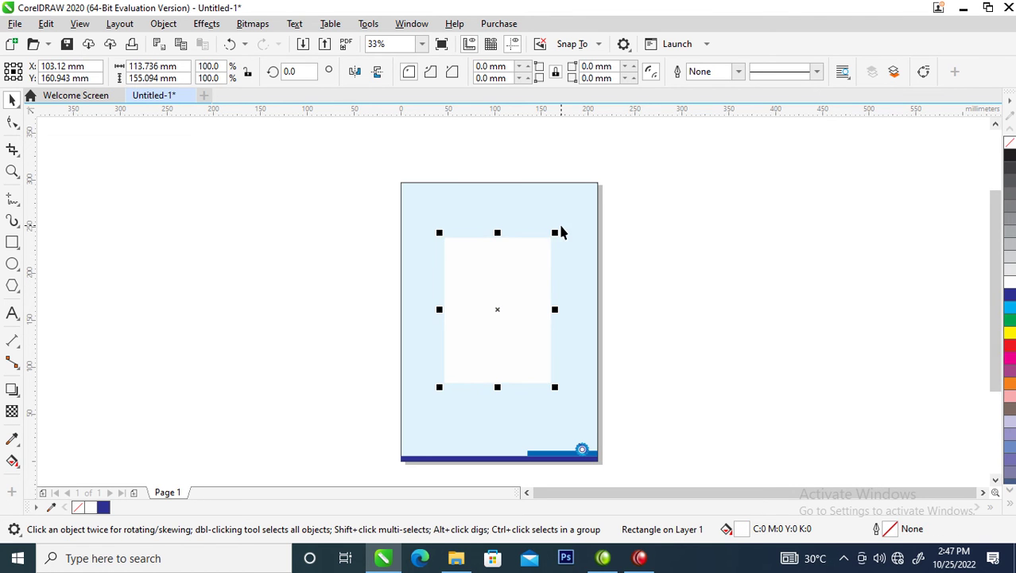
- Add a smaller inner copy filled light blue C:19, leaving a white border around it
{"action": "left_click_drag", "start_coordinate": [558, 230], "coordinate": [557, 238]}
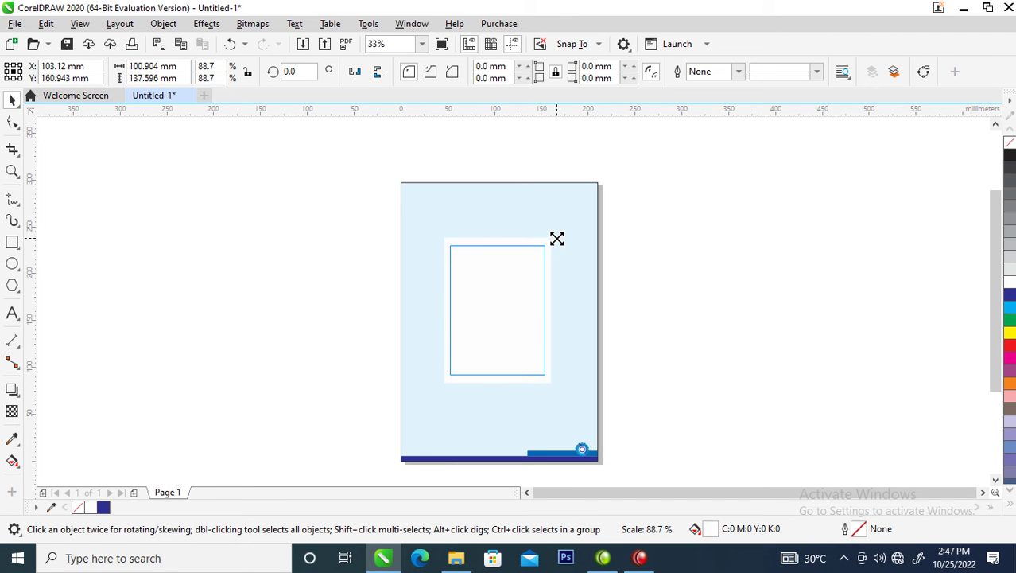
{"action": "left_click_drag", "start_coordinate": [557, 238], "coordinate": [556, 247]}
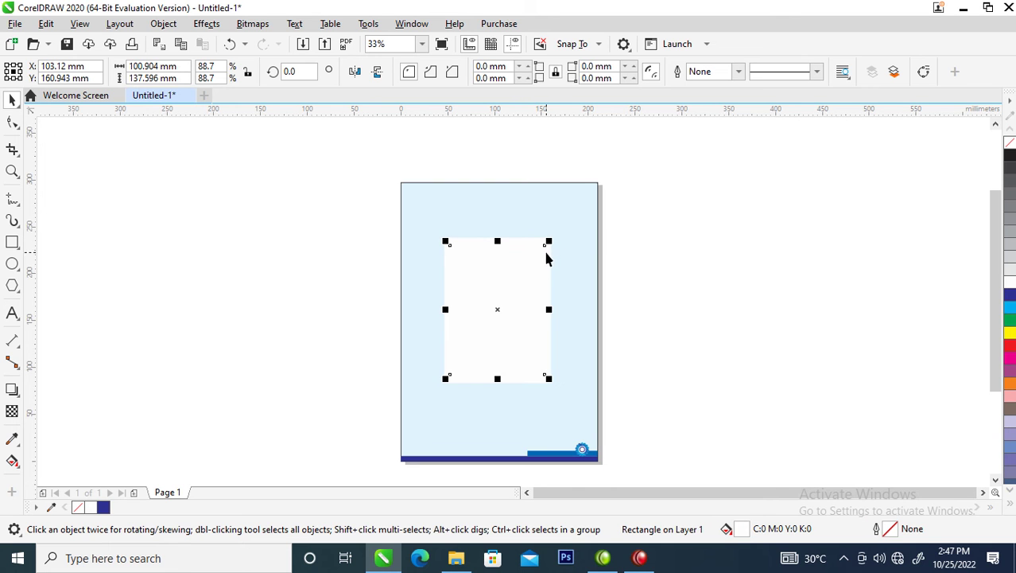
{"action": "left_click", "coordinate": [1011, 315]}
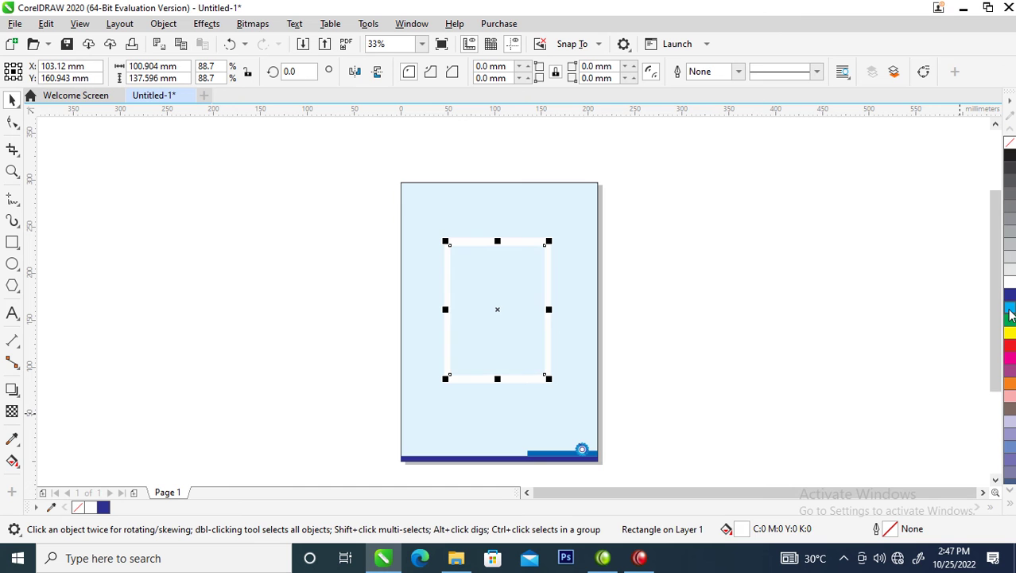
{"action": "left_click", "coordinate": [1010, 314], "text": "ctrl"}
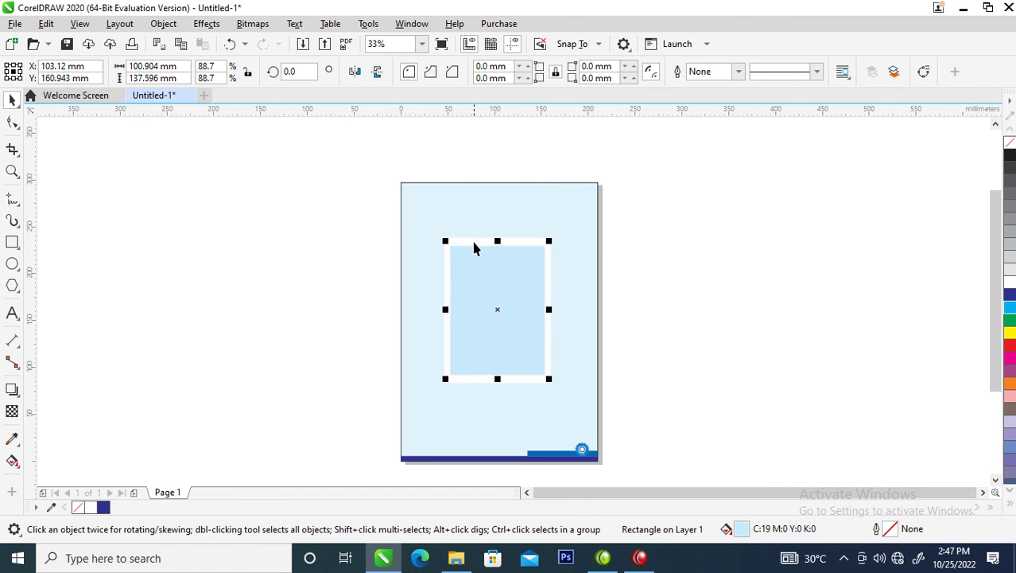
{"action": "key", "text": "z"}
{"action": "left_click_drag", "start_coordinate": [329, 152], "coordinate": [733, 452]}
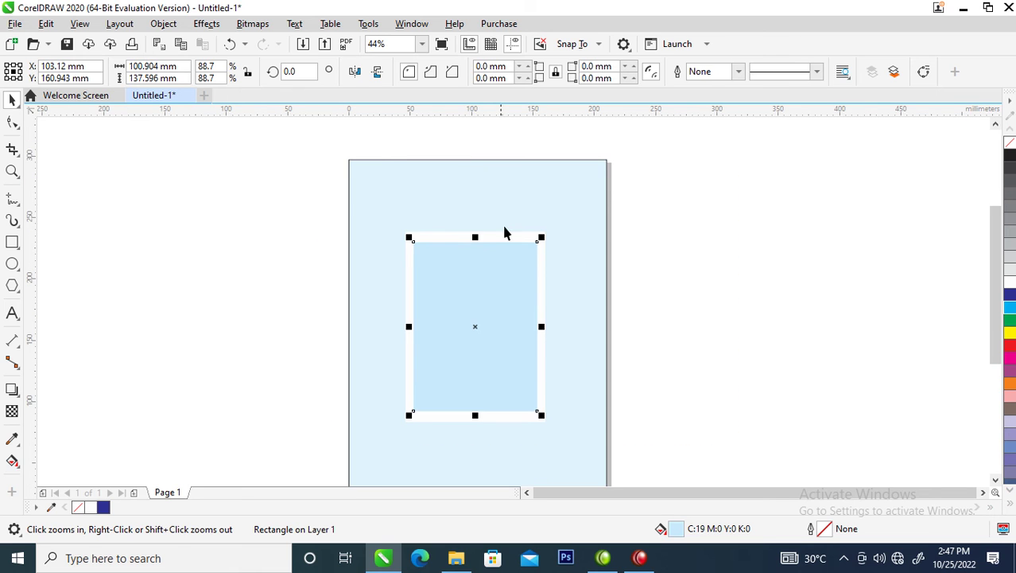
{"action": "left_click_drag", "start_coordinate": [474, 236], "coordinate": [476, 232]}
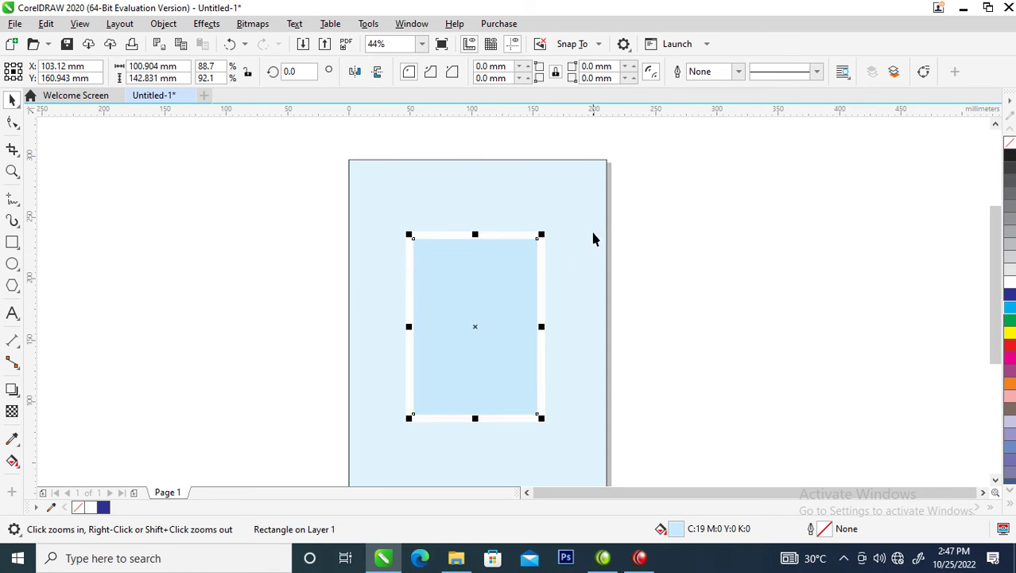
{"action": "left_click", "coordinate": [541, 300]}
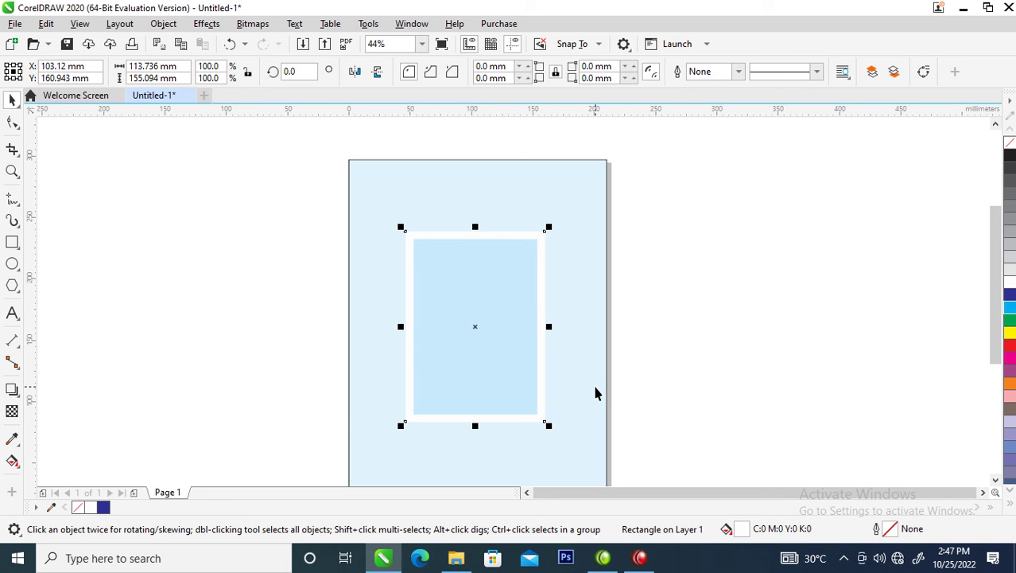
- Give the white panel a downward drop shadow, break it apart, and group it with the panel
{"action": "left_click", "coordinate": [12, 389]}
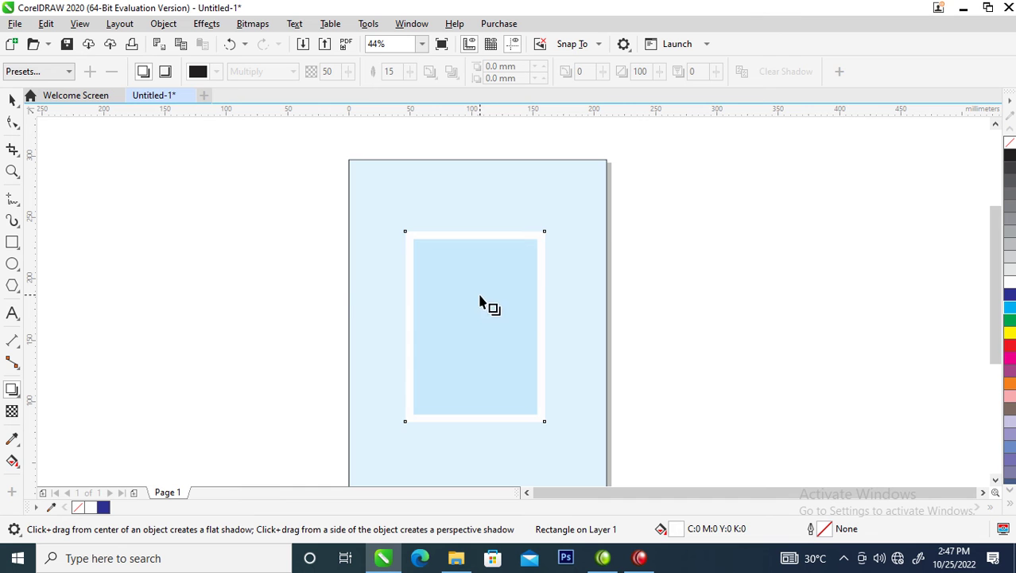
{"action": "left_click_drag", "start_coordinate": [475, 327], "coordinate": [462, 427]}
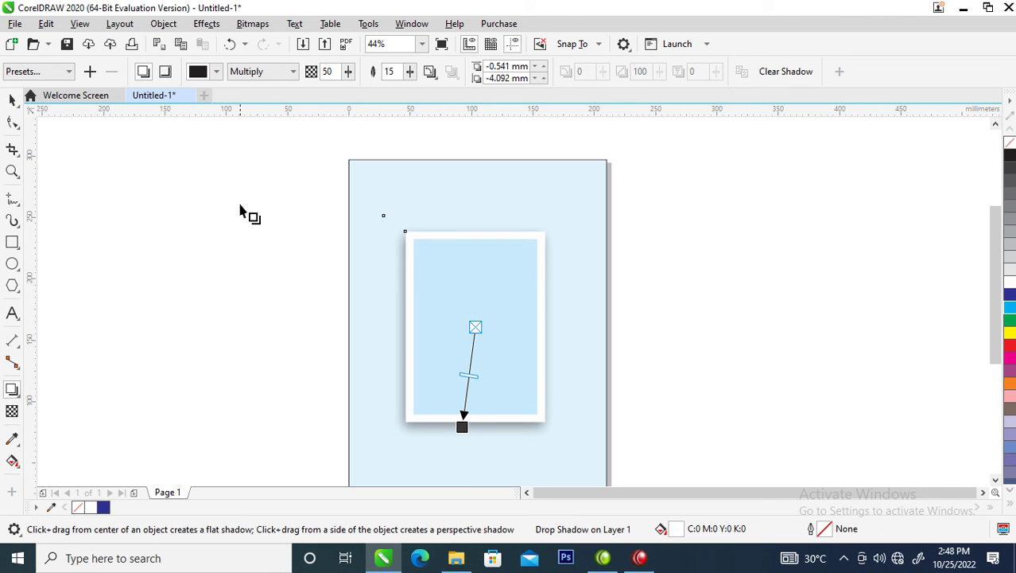
{"action": "left_click", "coordinate": [166, 25]}
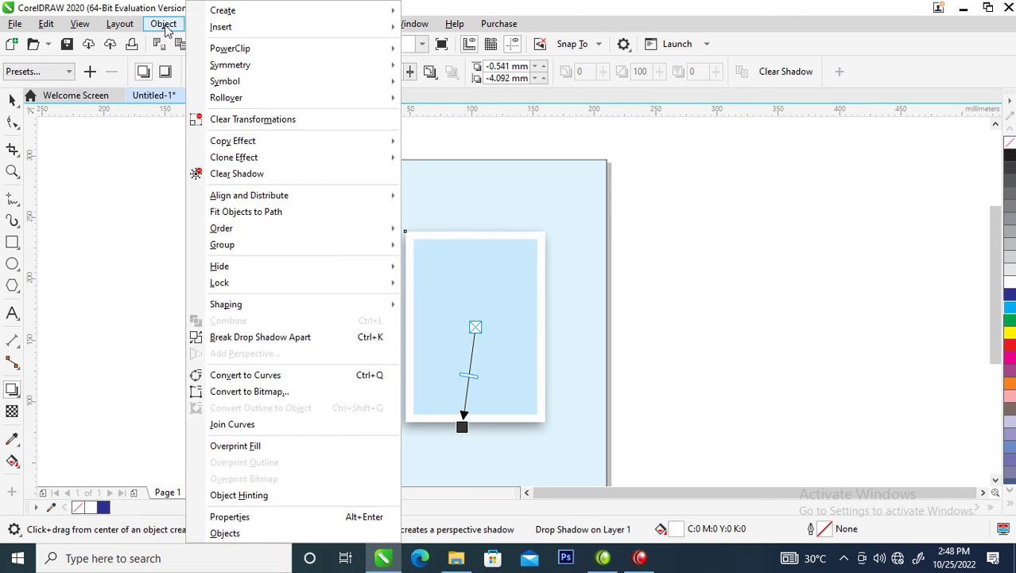
{"action": "left_click", "coordinate": [251, 337]}
{"action": "key", "text": "space"}
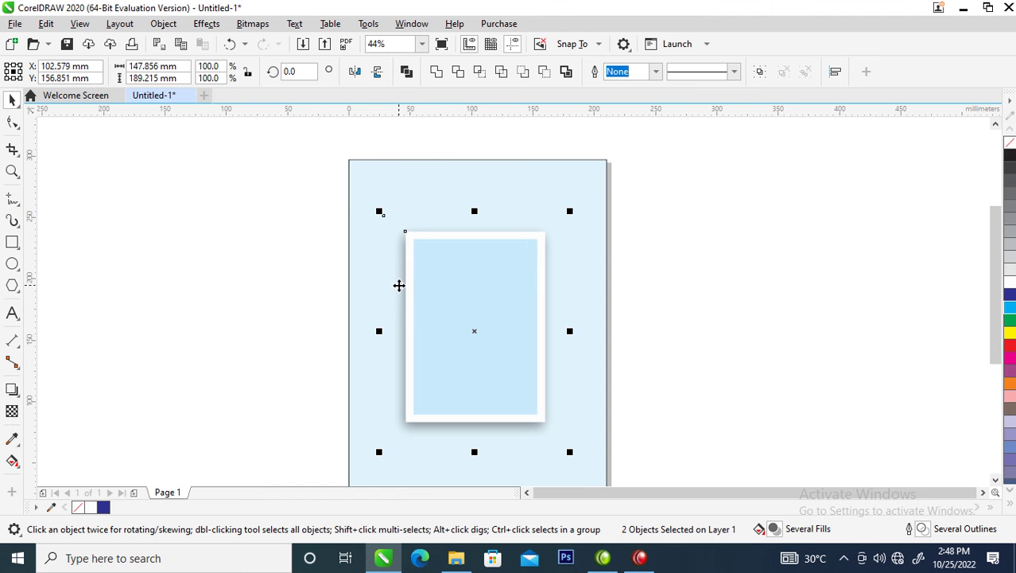
{"action": "key", "text": "ctrl+g"}
- Move the shadowed panel slightly lower and shrink it a little around its centre
{"action": "scroll", "coordinate": [382, 263], "scroll_direction": "down", "scroll_amount": 3}
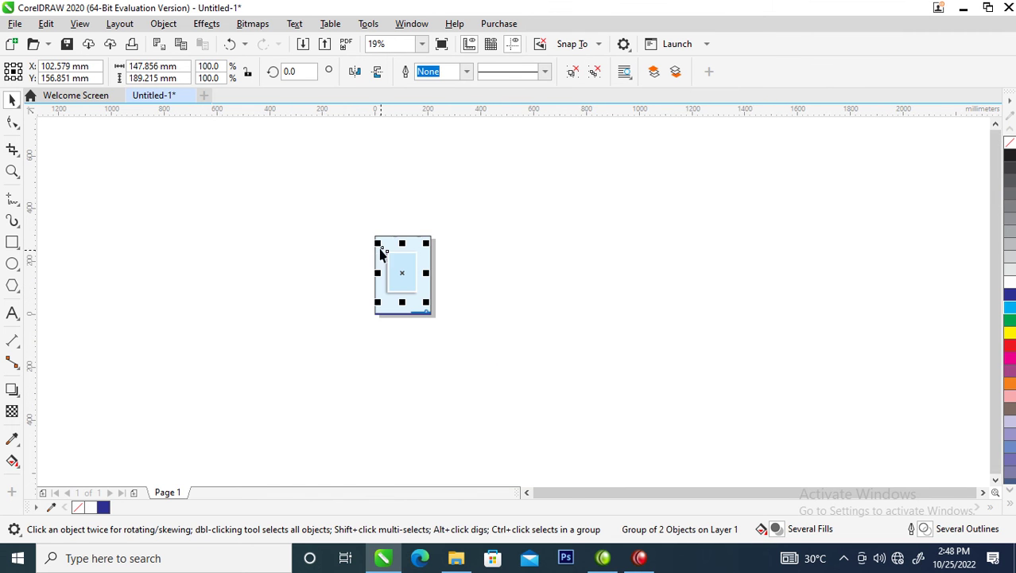
{"action": "key", "text": "z"}
{"action": "left_click_drag", "start_coordinate": [331, 227], "coordinate": [501, 335]}
{"action": "left_click_drag", "start_coordinate": [301, 191], "coordinate": [578, 398]}
{"action": "left_click_drag", "start_coordinate": [501, 288], "coordinate": [506, 294]}
{"action": "left_click_drag", "start_coordinate": [549, 228], "coordinate": [545, 232]}
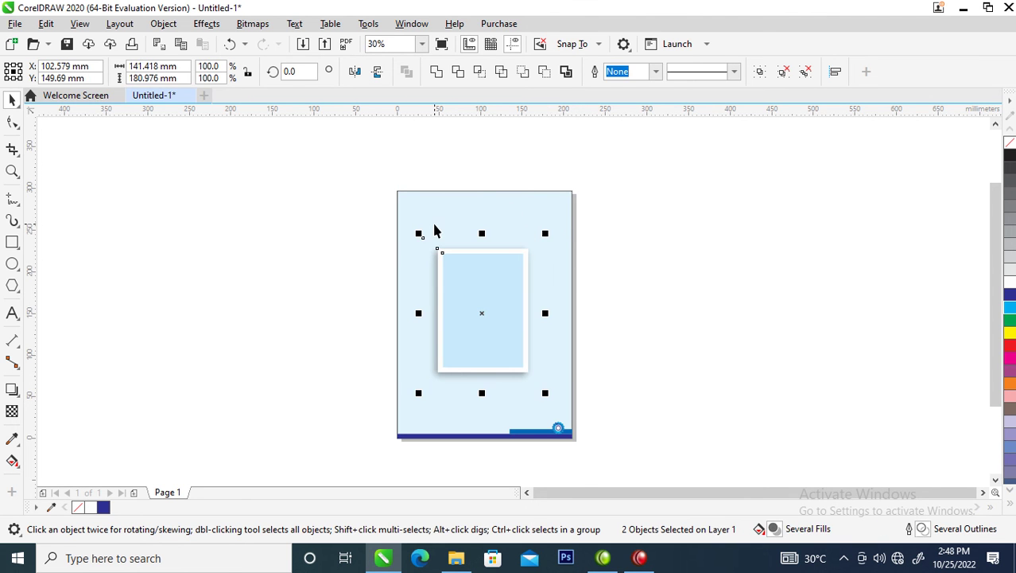
- Place a copy of the 210 × 297 mm page rectangle beside the page, filled dark blue C100 M100
{"action": "key", "text": "z"}
{"action": "left_click_drag", "start_coordinate": [354, 167], "coordinate": [666, 447]}
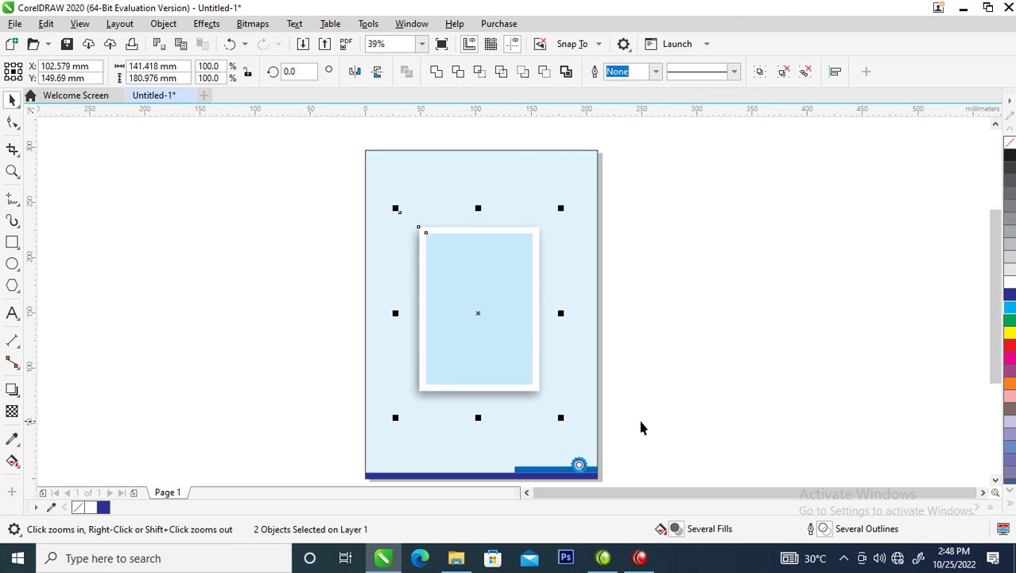
{"action": "key", "text": "space"}
{"action": "left_click", "coordinate": [563, 161]}
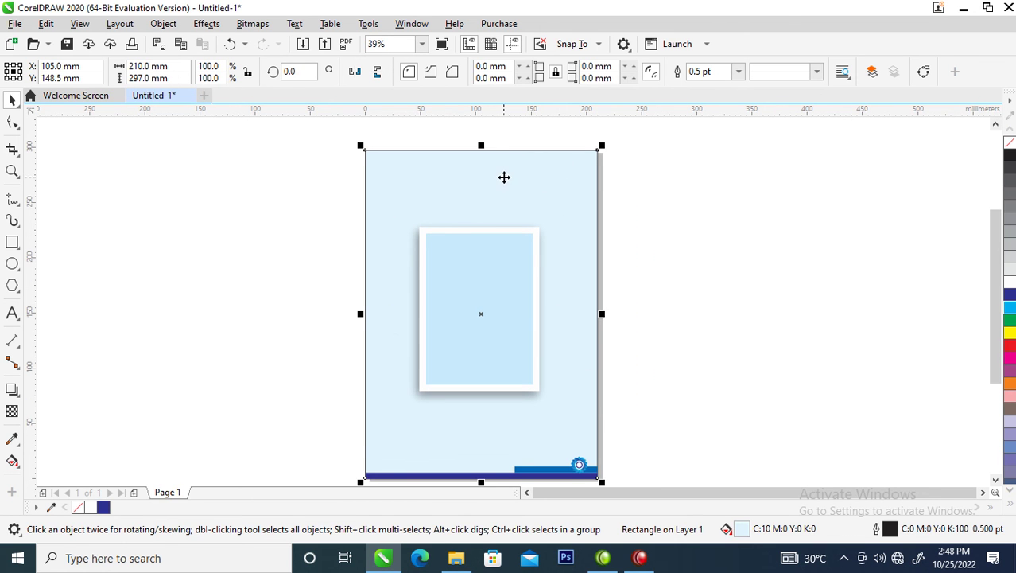
{"action": "left_click_drag", "start_coordinate": [477, 164], "coordinate": [733, 170]}
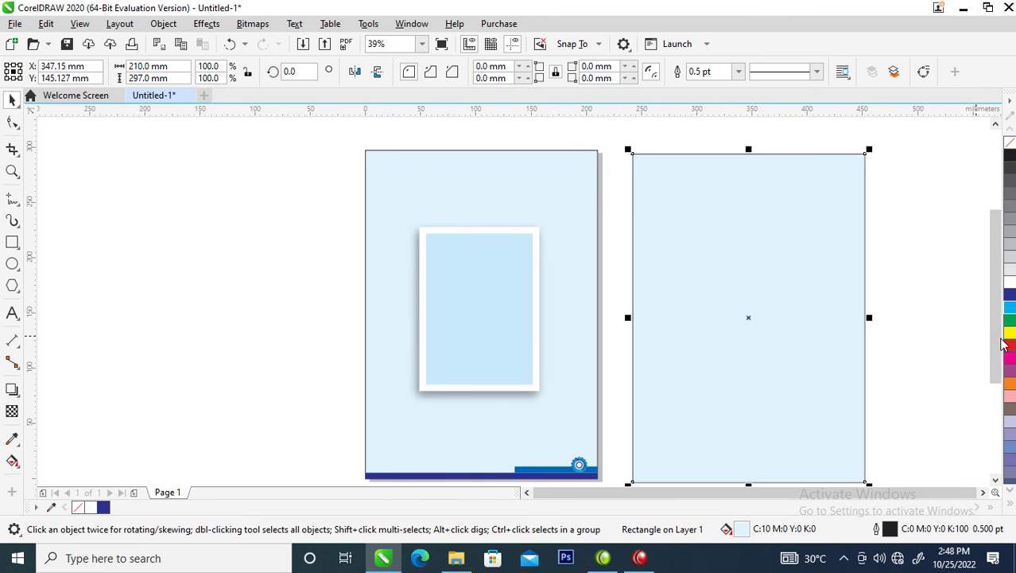
{"action": "left_click", "coordinate": [1010, 296]}
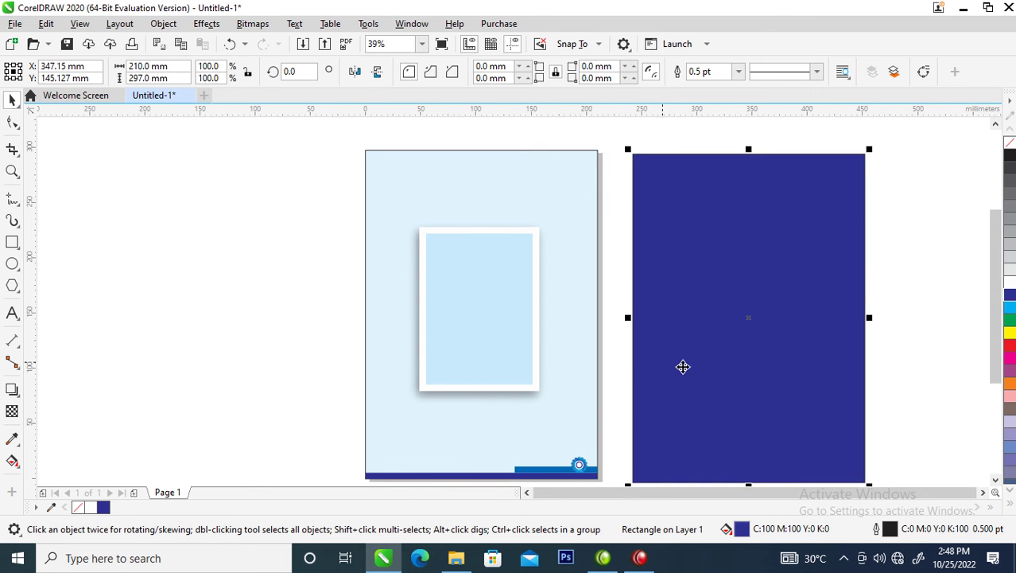
- Apply a texture transparency with the streaky sample to the dark blue rectangle
{"action": "left_click", "coordinate": [12, 411]}
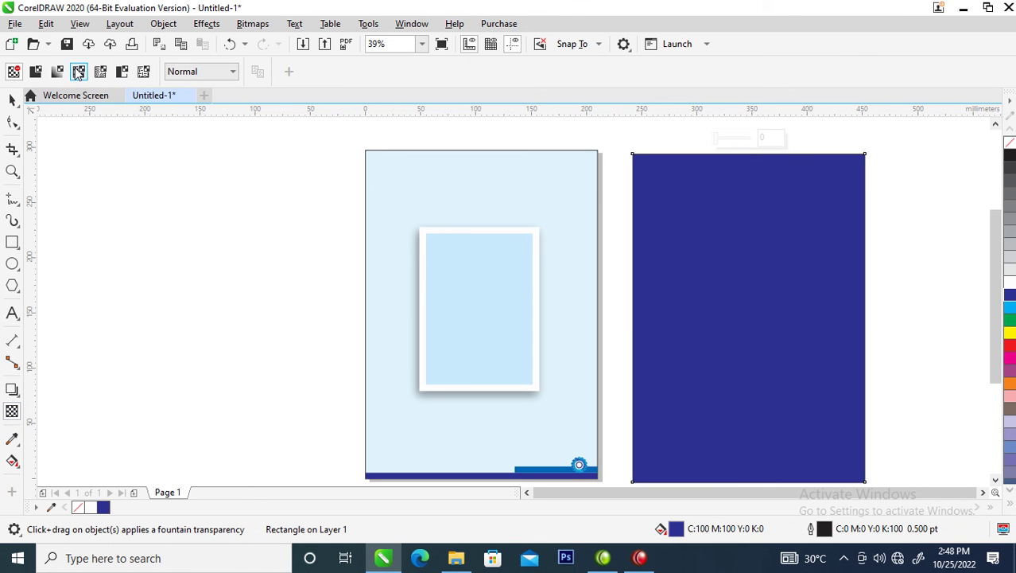
{"action": "left_click", "coordinate": [143, 72]}
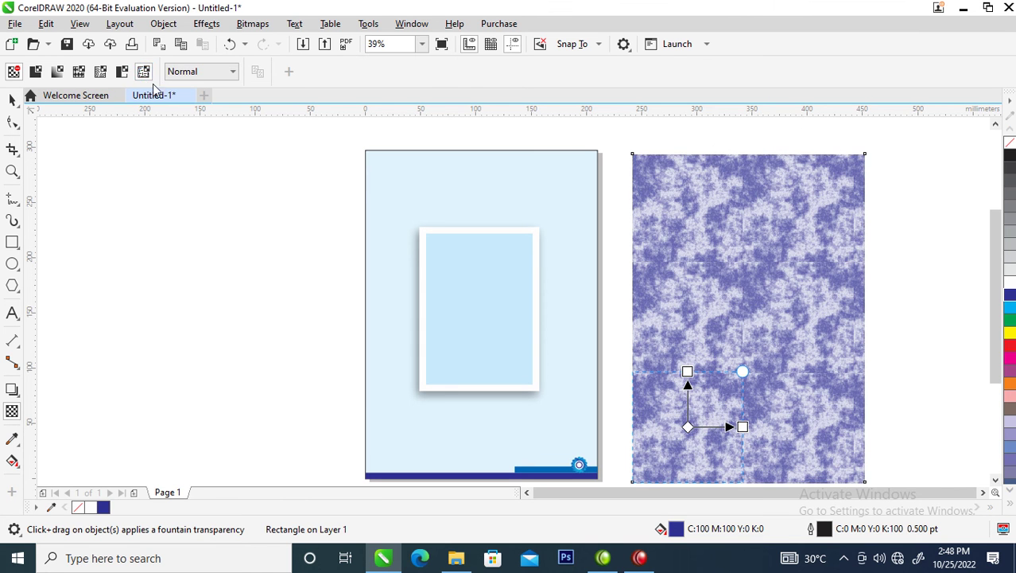
{"action": "left_click", "coordinate": [355, 72]}
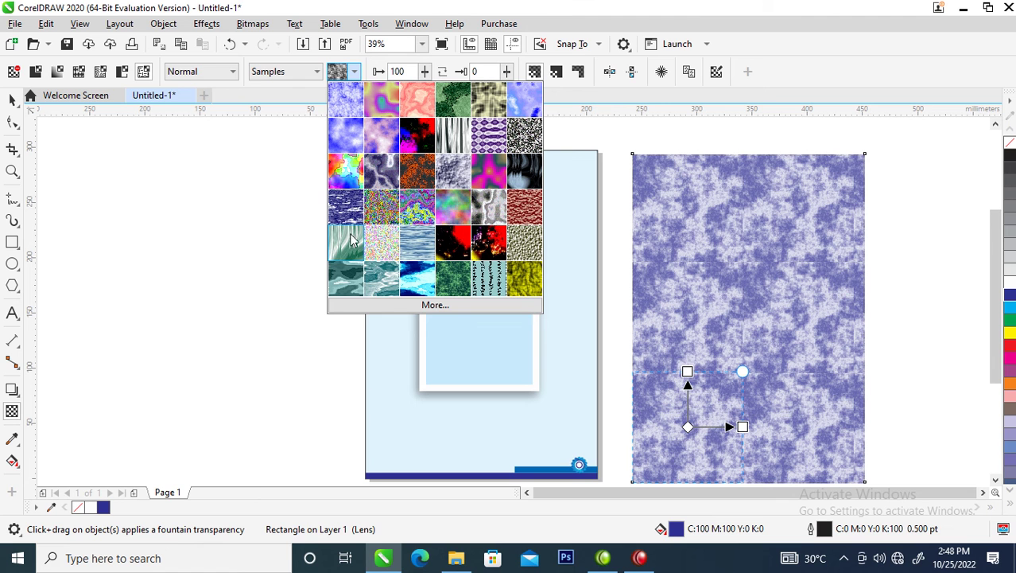
{"action": "left_click", "coordinate": [351, 250]}
- Stretch the texture tile so the streaks run diagonally, then move the rectangle over the page
{"action": "mouse_move", "coordinate": [686, 370]}
{"action": "left_mouse_down"}
{"action": "mouse_move", "coordinate": [712, 195]}
{"action": "mouse_move", "coordinate": [677, 360]}
{"action": "mouse_move", "coordinate": [689, 375]}
{"action": "left_mouse_up"}
{"action": "left_click_drag", "start_coordinate": [740, 429], "coordinate": [933, 296]}
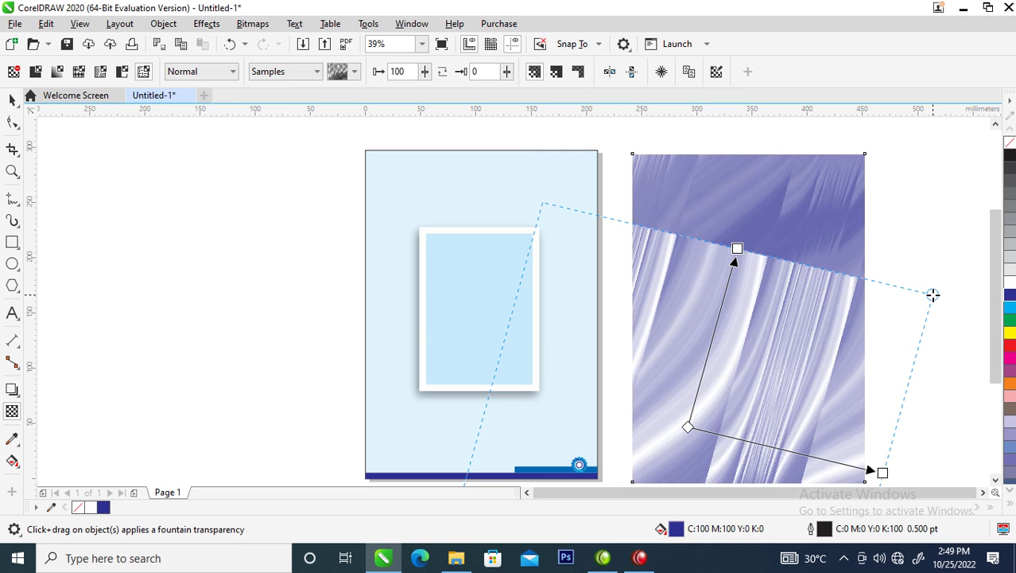
{"action": "left_click_drag", "start_coordinate": [757, 363], "coordinate": [860, 156]}
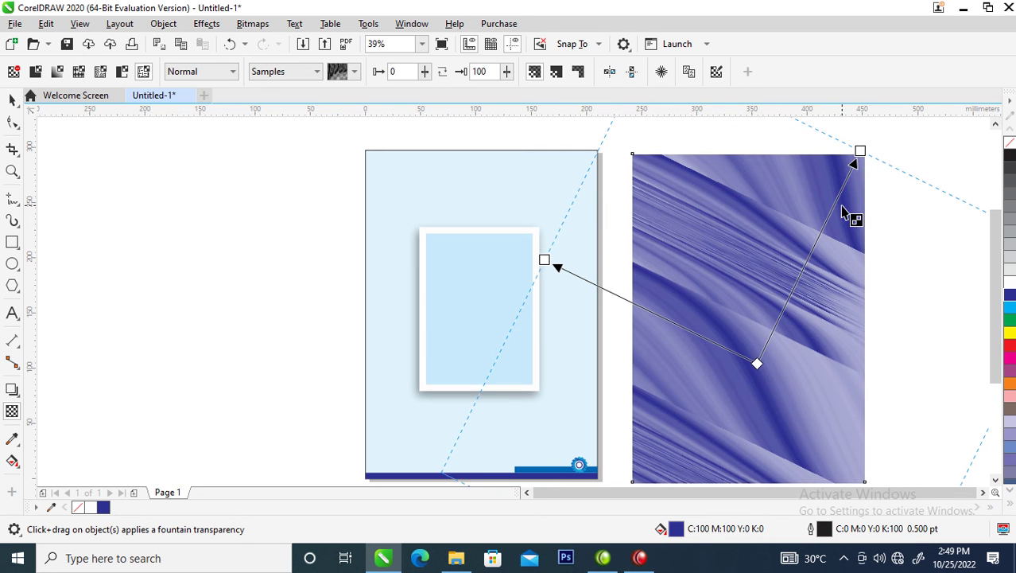
{"action": "left_click_drag", "start_coordinate": [767, 256], "coordinate": [532, 160]}
{"action": "left_click_drag", "start_coordinate": [810, 273], "coordinate": [1010, 487]}
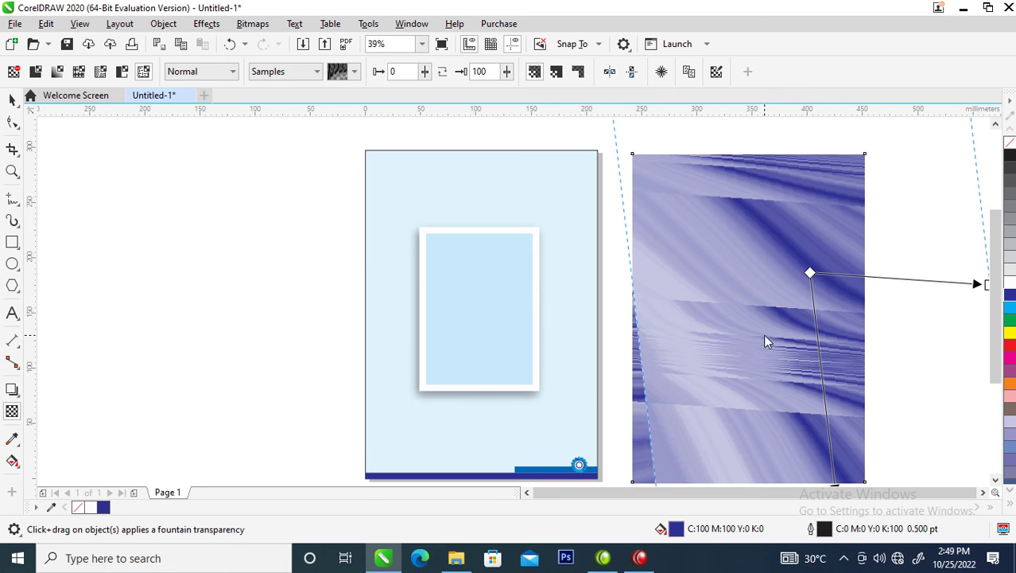
{"action": "key", "text": "space"}
{"action": "left_click_drag", "start_coordinate": [712, 295], "coordinate": [563, 264]}
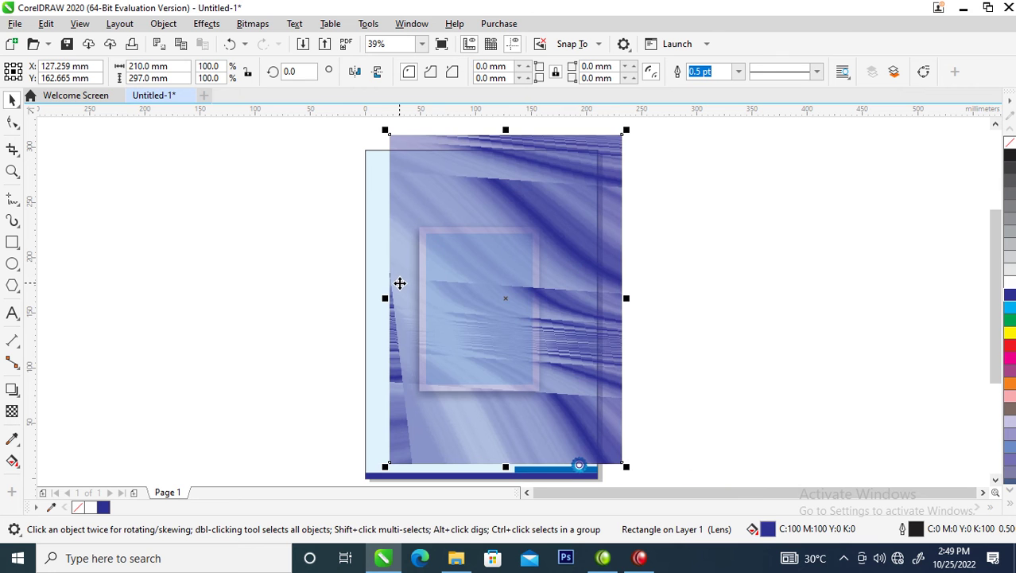
- Convert the streaked rectangle to a 300 dpi bitmap
{"action": "key", "text": "alt+b"}
{"action": "key", "text": "Return"}
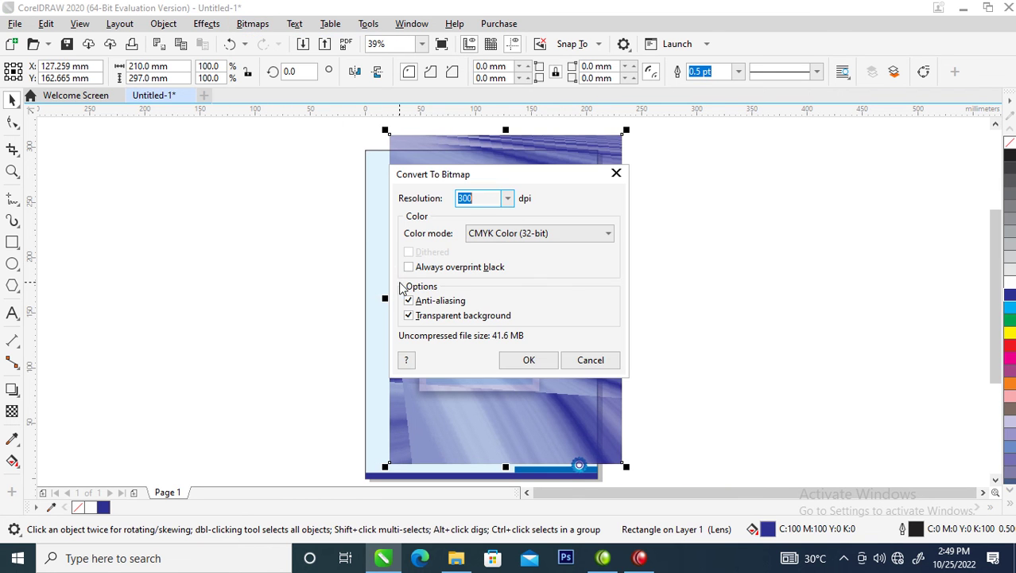
{"action": "left_click", "coordinate": [537, 357]}
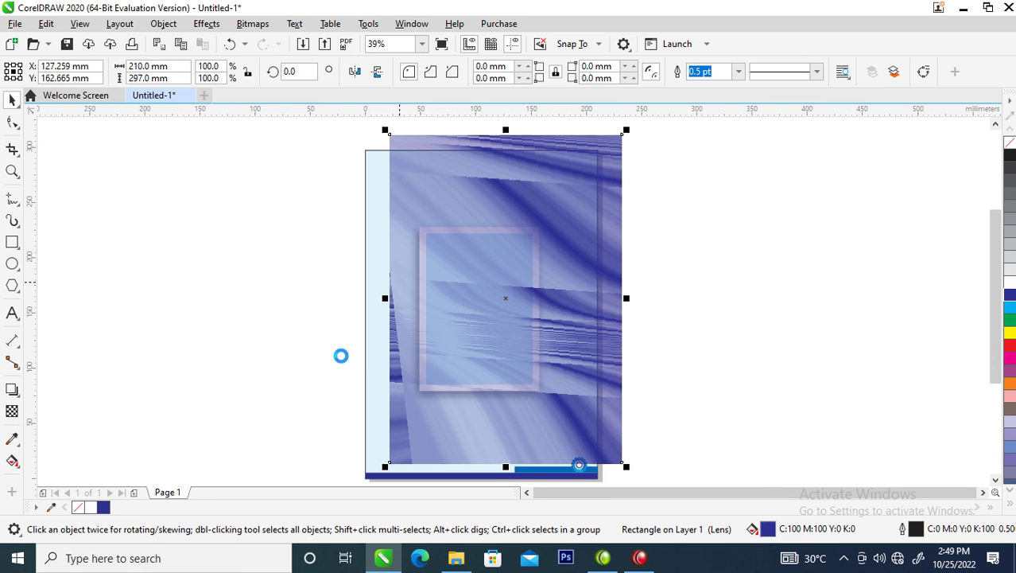
- Give the bitmap a uniform transparency of 86 and move it off the page's right side
{"action": "left_click", "coordinate": [11, 412]}
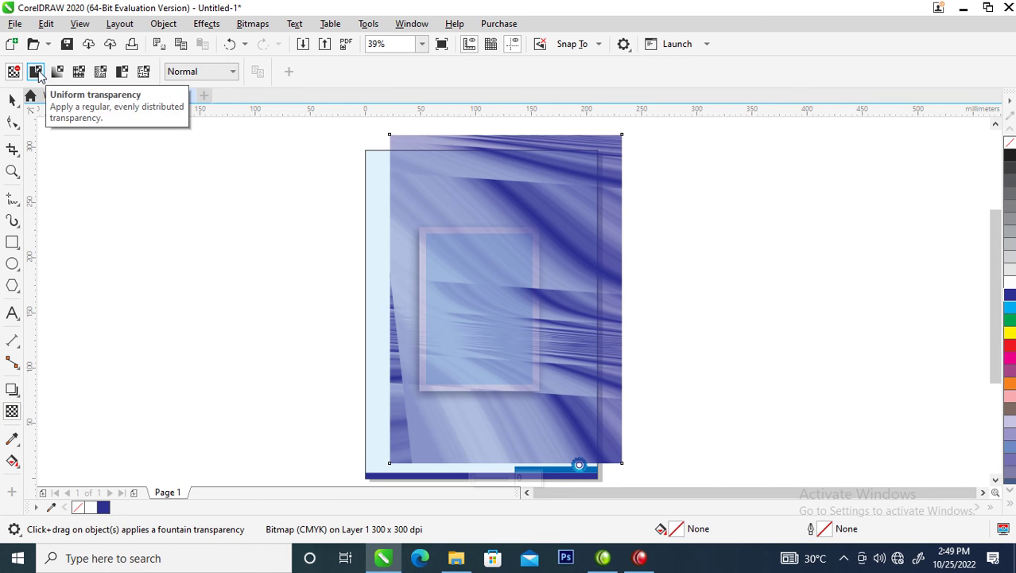
{"action": "left_click", "coordinate": [37, 71]}
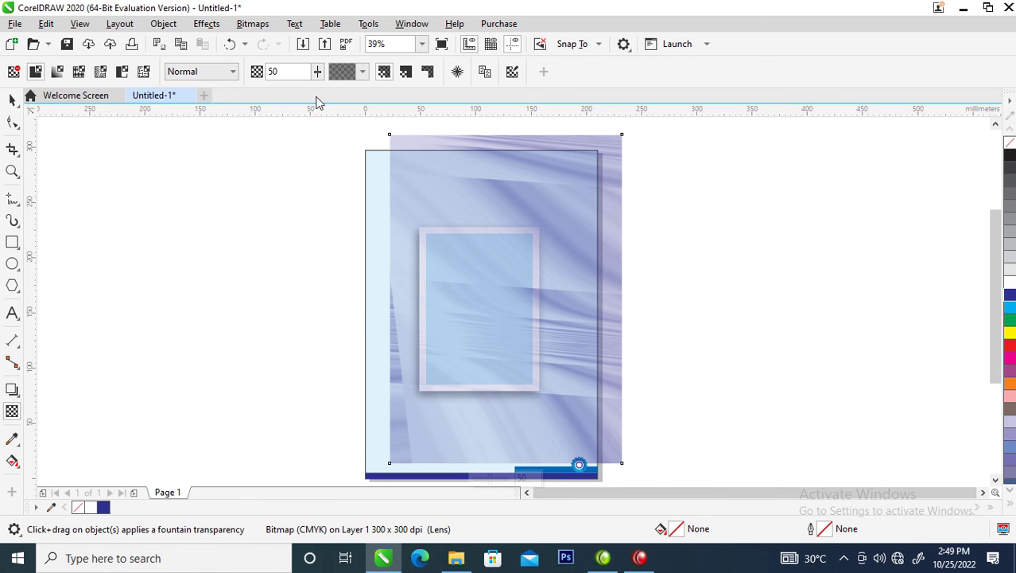
{"action": "left_click_drag", "start_coordinate": [317, 73], "coordinate": [340, 105]}
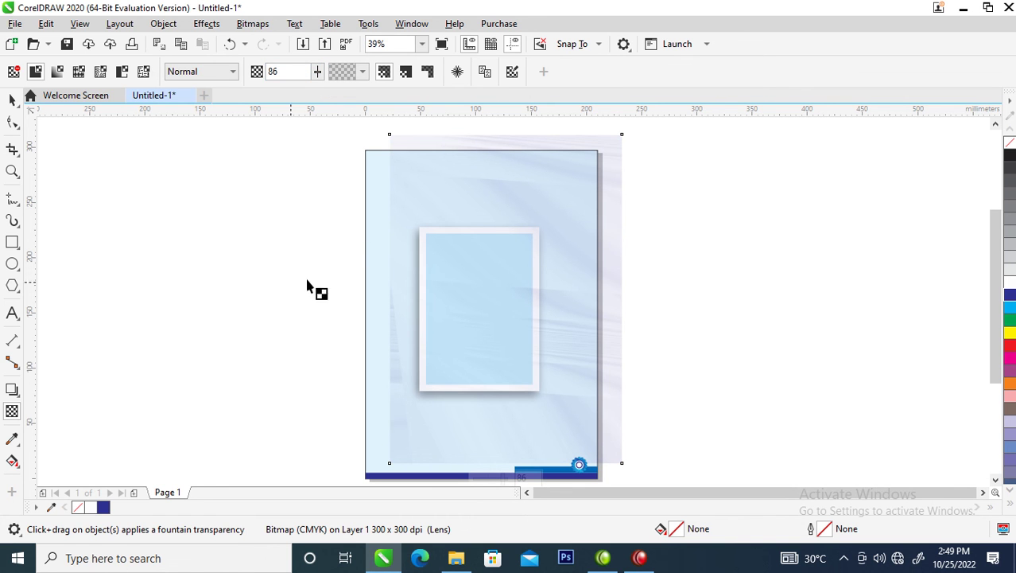
{"action": "left_click", "coordinate": [12, 100]}
{"action": "left_click_drag", "start_coordinate": [580, 236], "coordinate": [525, 159]}
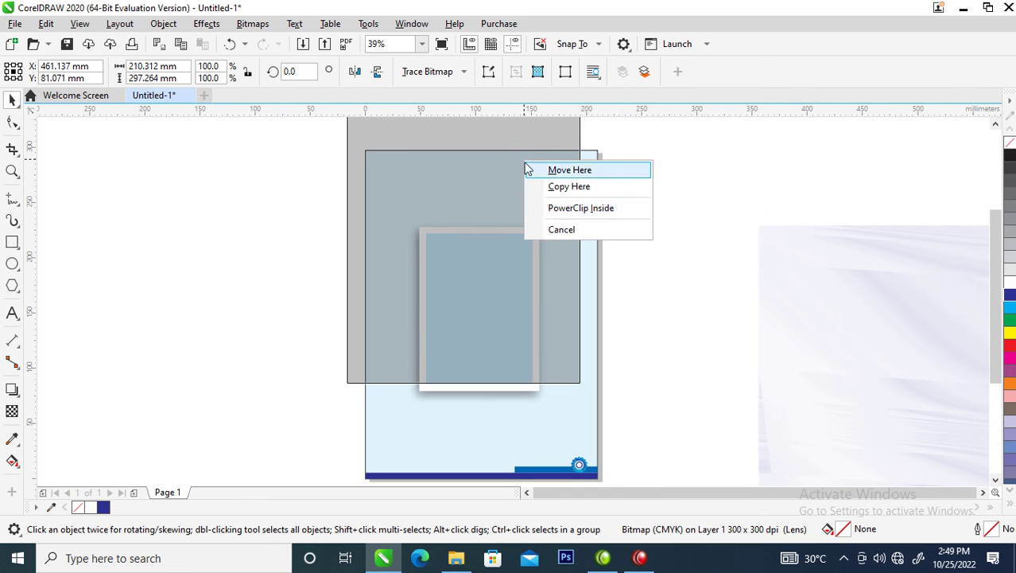
- PowerClip the faint streaked bitmap inside the page background rectangle
{"action": "left_click", "coordinate": [844, 350]}
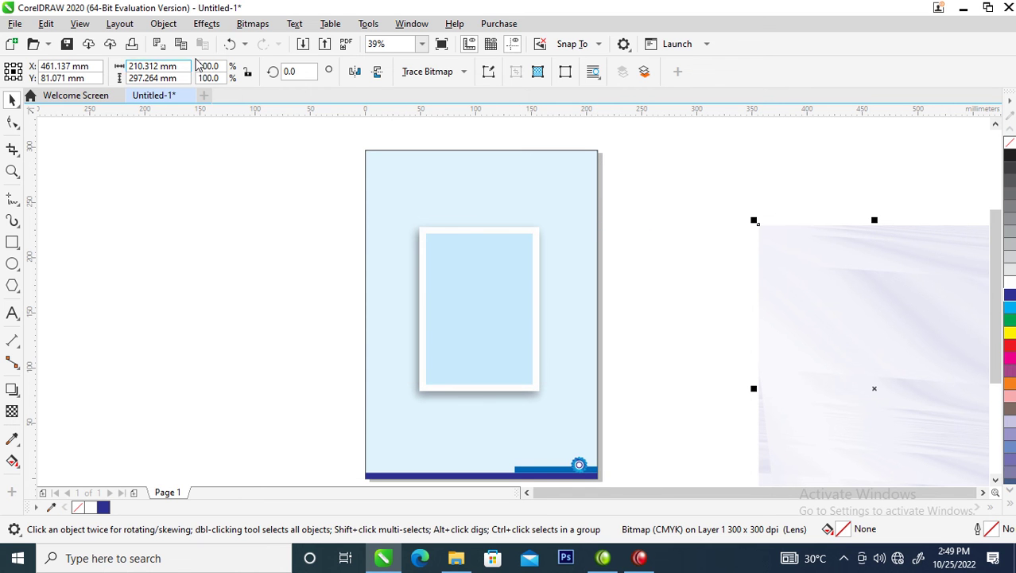
{"action": "left_click", "coordinate": [163, 23]}
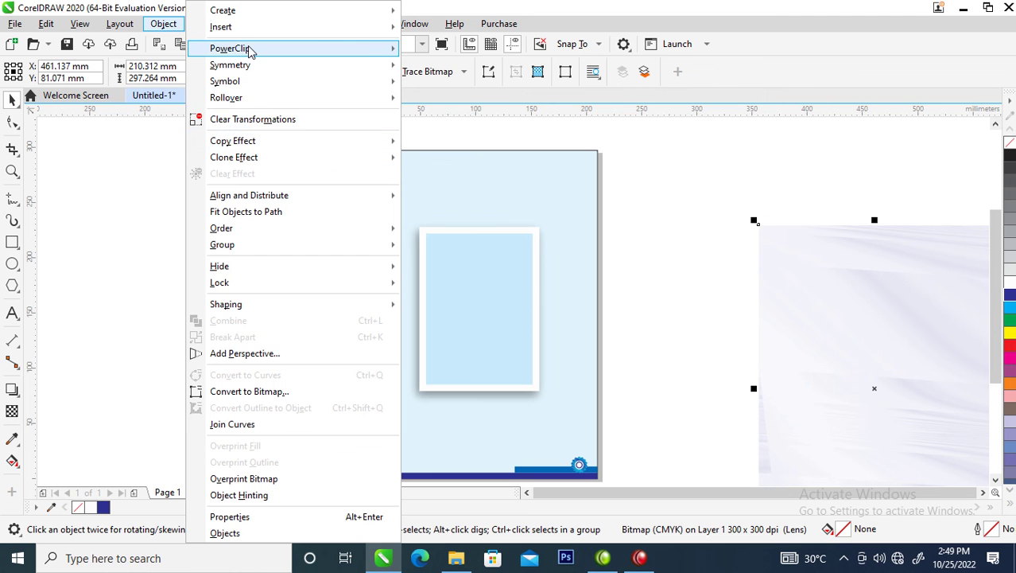
{"action": "mouse_move", "coordinate": [253, 49]}
{"action": "left_click", "coordinate": [421, 50]}
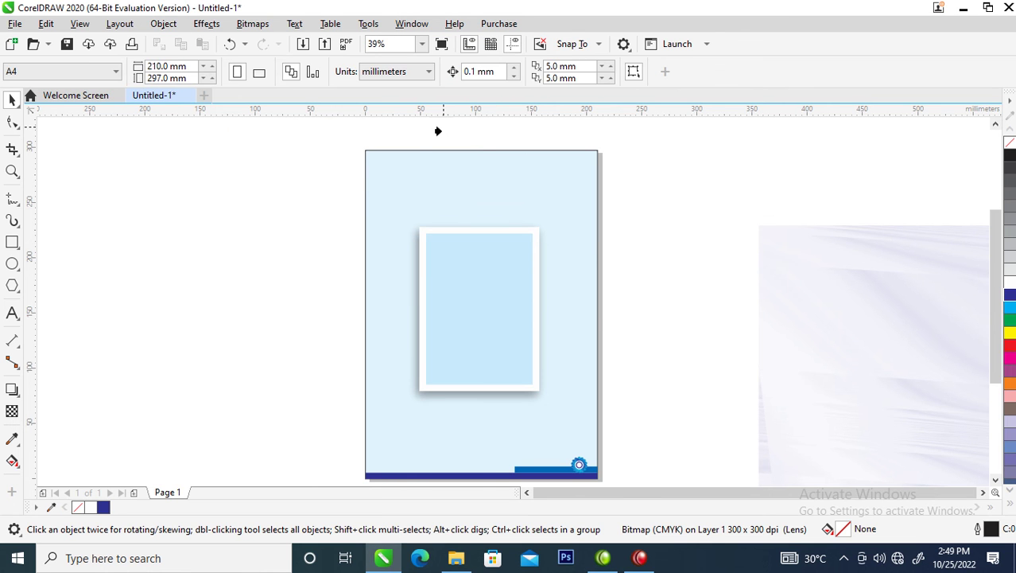
{"action": "left_click", "coordinate": [415, 159]}
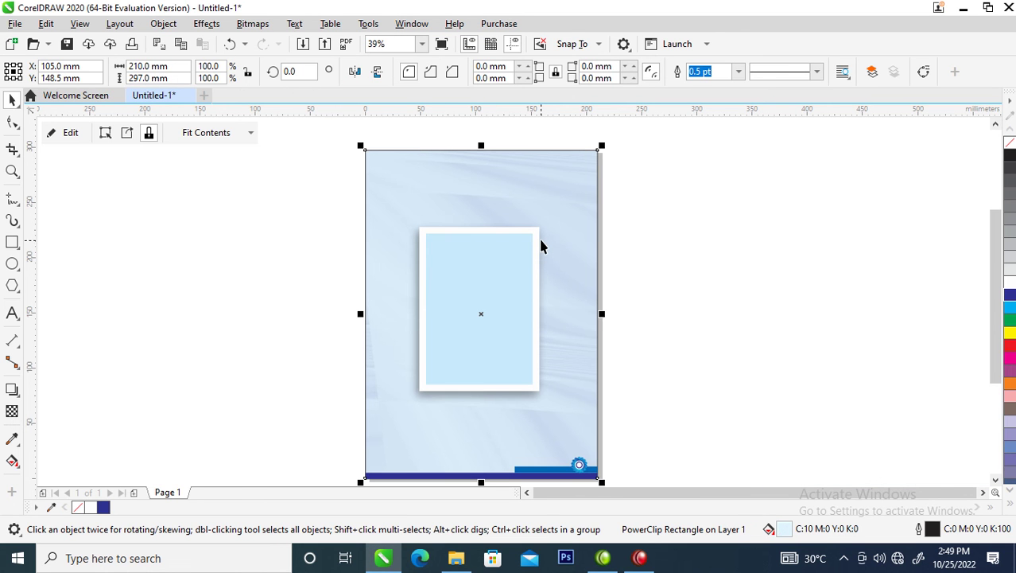
- Enlarge the clipped bitmap slightly past the page edges and nudge it down
{"action": "left_click", "coordinate": [570, 183], "text": "ctrl"}
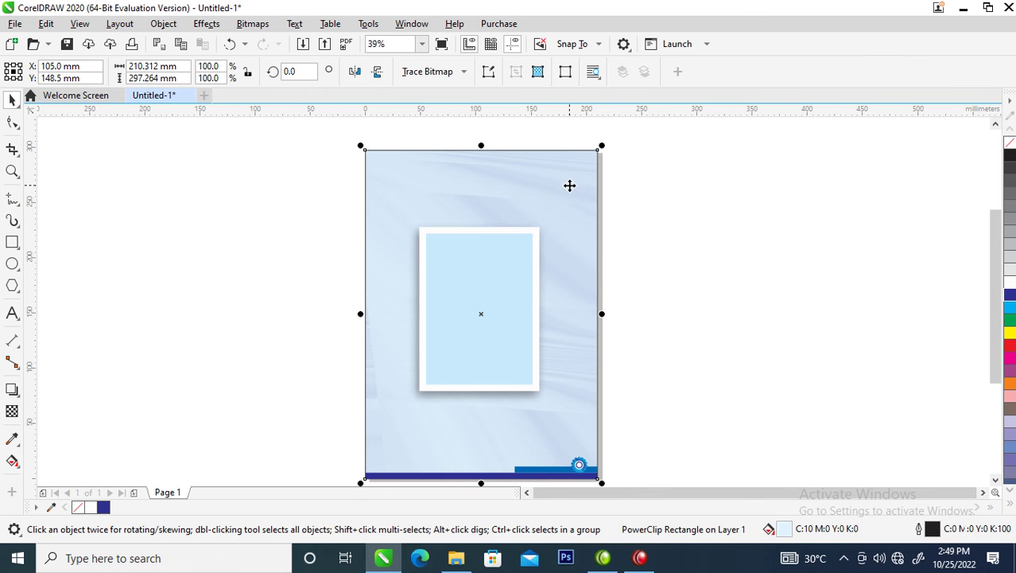
{"action": "left_click", "coordinate": [611, 255]}
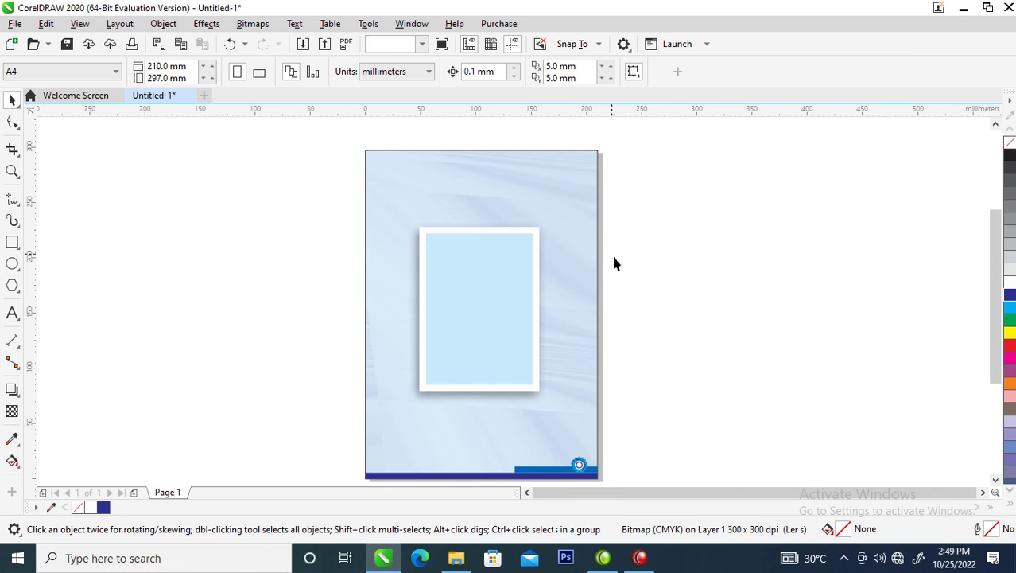
{"action": "left_click", "coordinate": [571, 184], "text": "ctrl"}
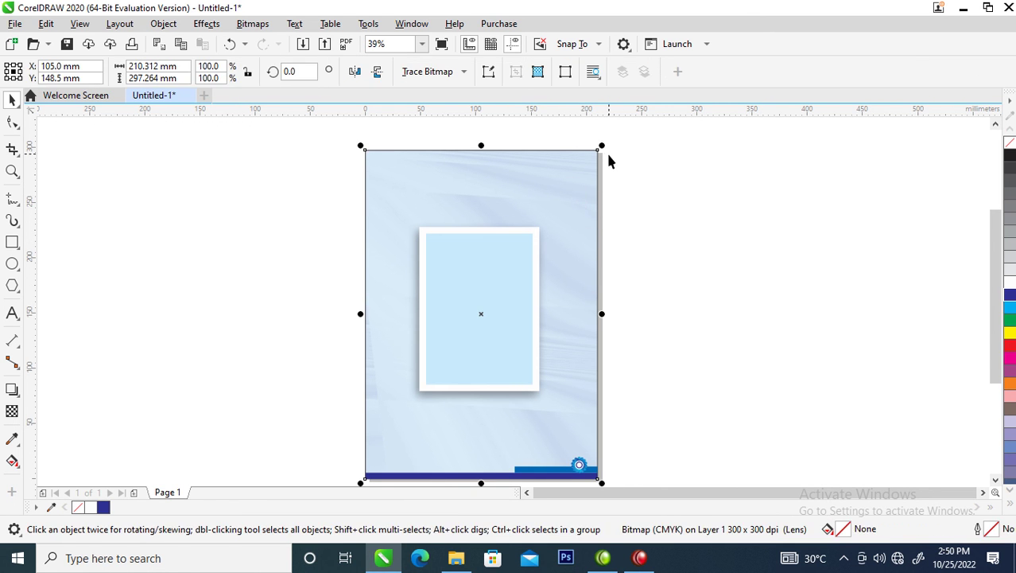
{"action": "left_click_drag", "start_coordinate": [602, 149], "coordinate": [612, 132]}
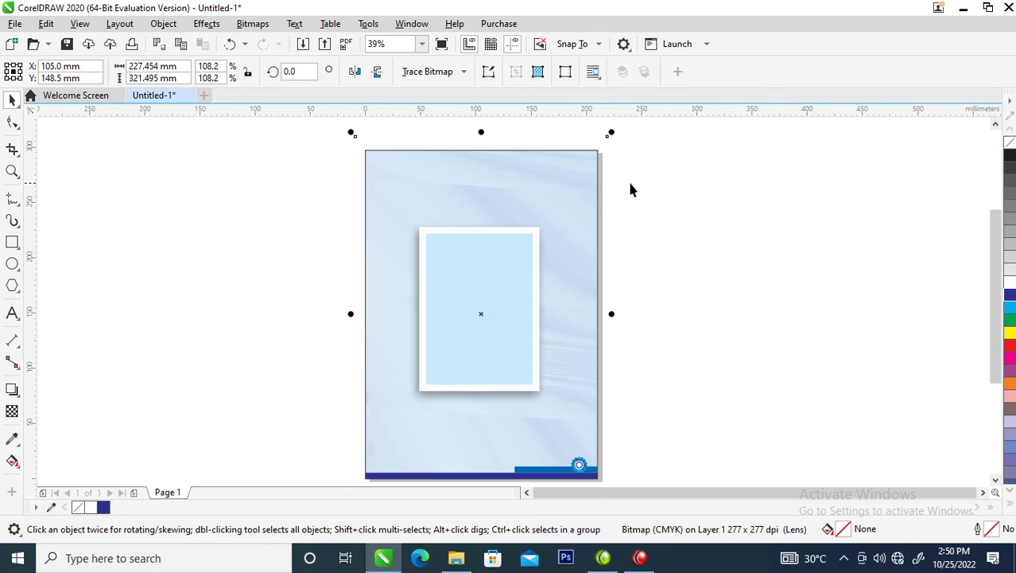
{"action": "mouse_move", "coordinate": [563, 201]}
{"action": "left_mouse_down"}
{"action": "mouse_move", "coordinate": [548, 205]}
{"action": "mouse_move", "coordinate": [561, 209]}
{"action": "left_mouse_up"}
{"action": "left_click", "coordinate": [666, 238]}
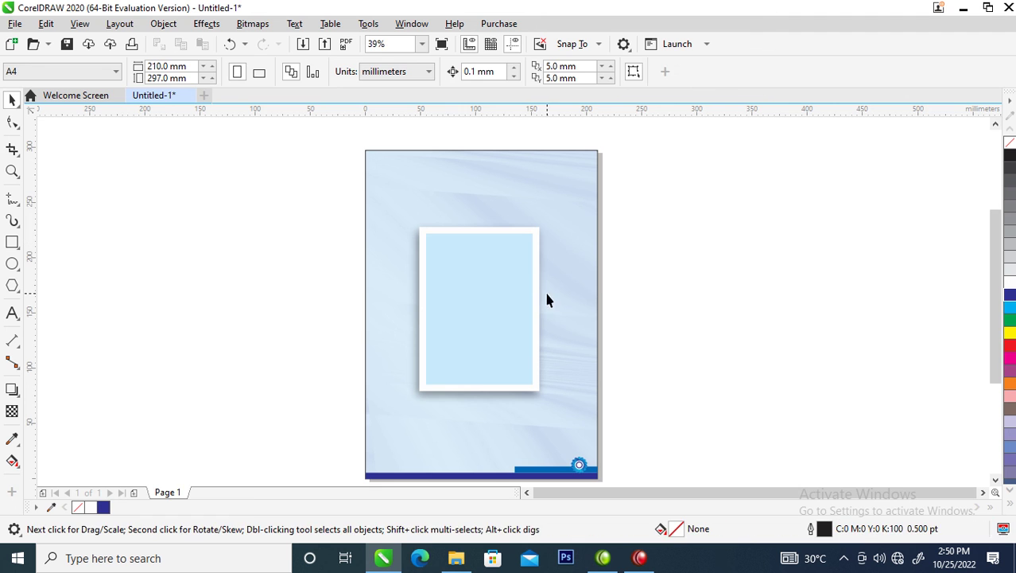
{"action": "left_click", "coordinate": [477, 328]}
- Tint the inner panel grey-blue (C16 K7) and lower the bordered panel to Y 141.596 mm
{"action": "left_click", "coordinate": [1008, 237], "text": "ctrl"}
{"action": "left_click", "coordinate": [697, 245]}
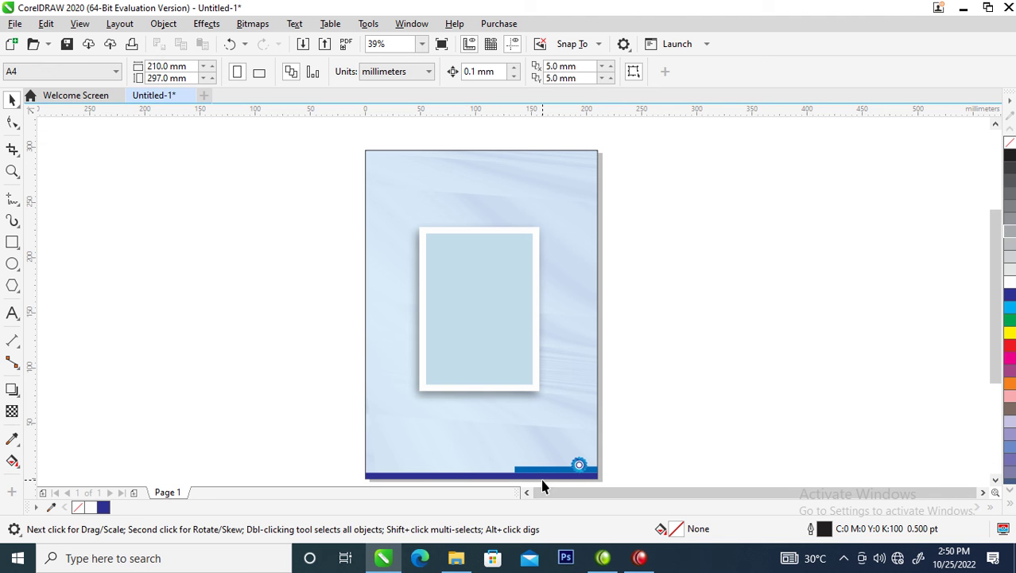
{"action": "left_click_drag", "start_coordinate": [535, 400], "coordinate": [614, 431]}
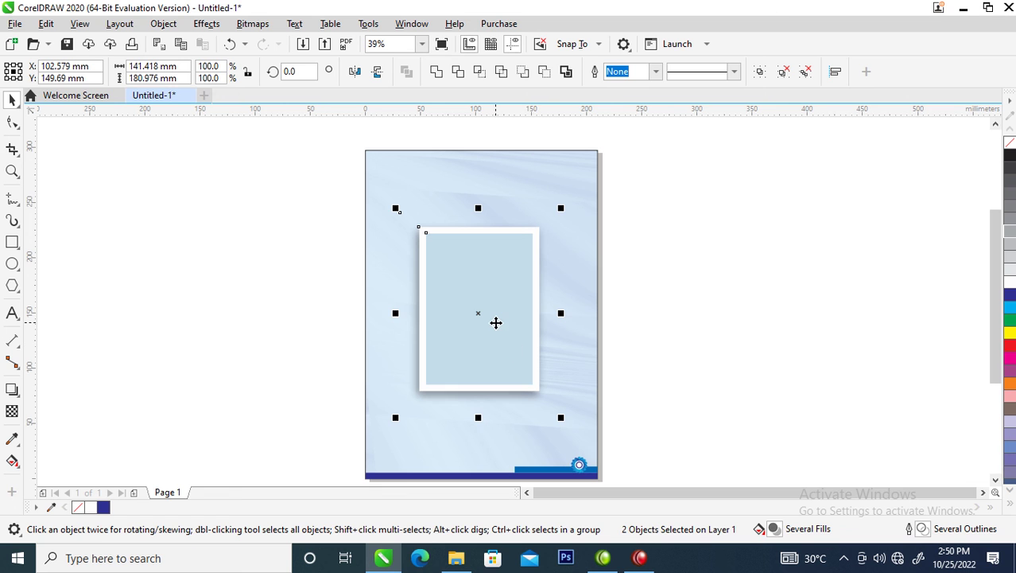
{"action": "left_click_drag", "start_coordinate": [489, 313], "coordinate": [493, 322]}
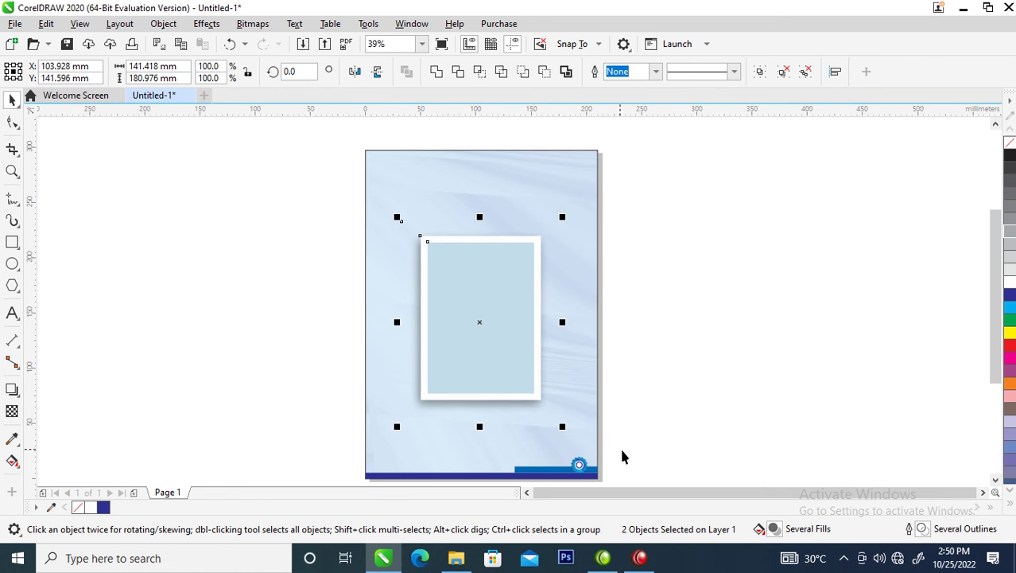
{"action": "left_click", "coordinate": [720, 346]}
{"action": "scroll", "coordinate": [620, 347], "scroll_direction": "up", "scroll_amount": 1}
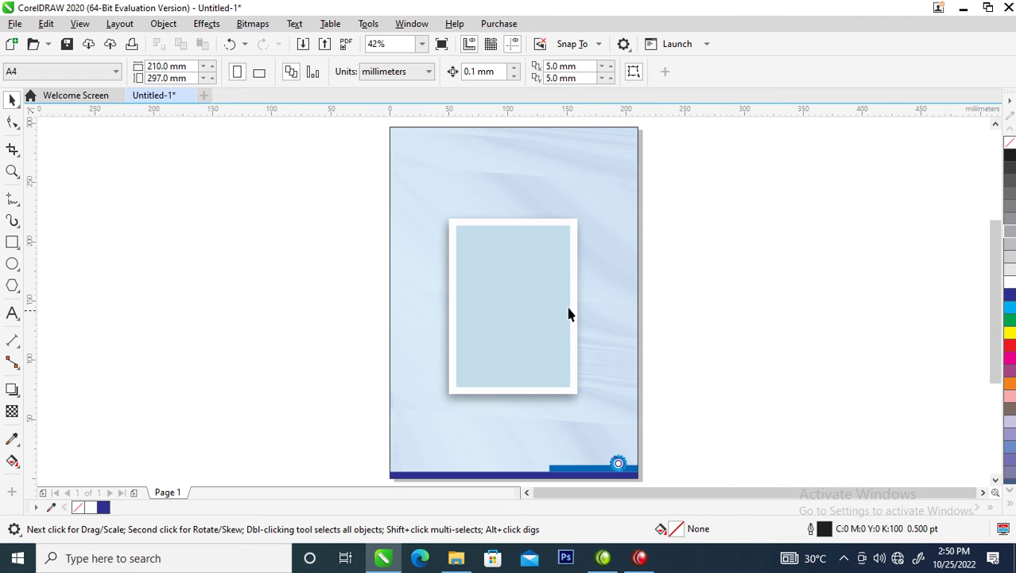